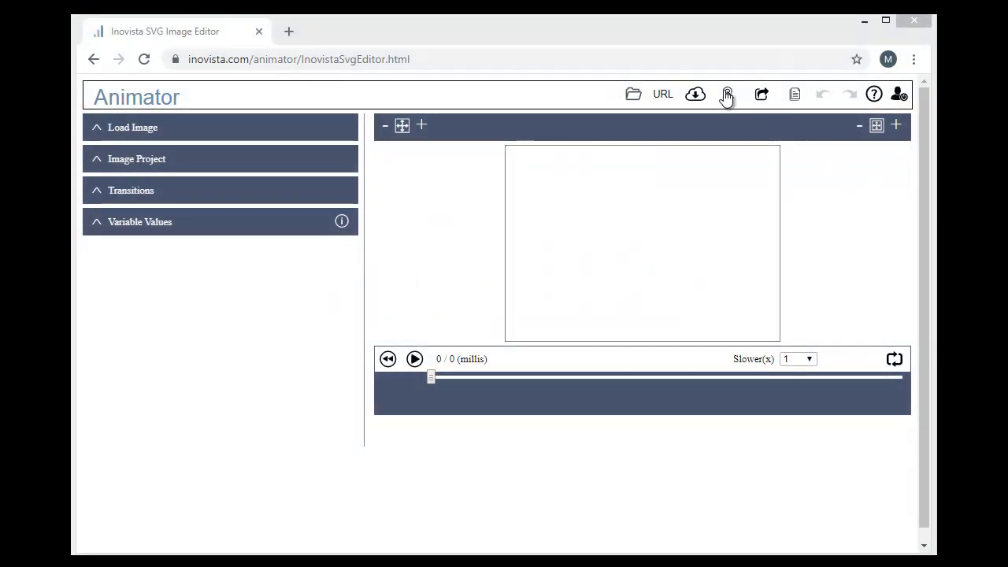
# - Open Weather2-project.svg from the Exported Files list in the editor
pyautogui.click(698, 95)
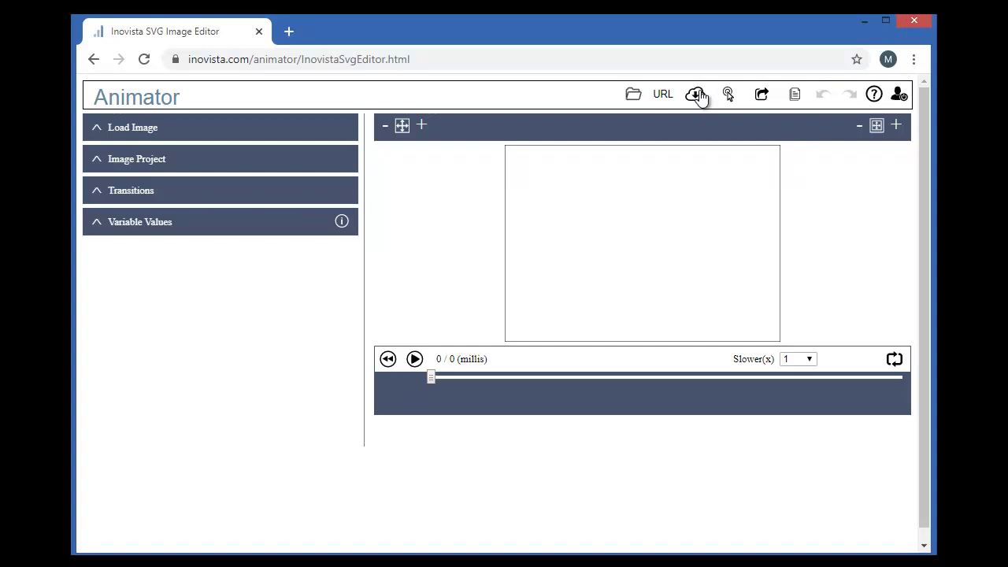
pyautogui.click(698, 95)
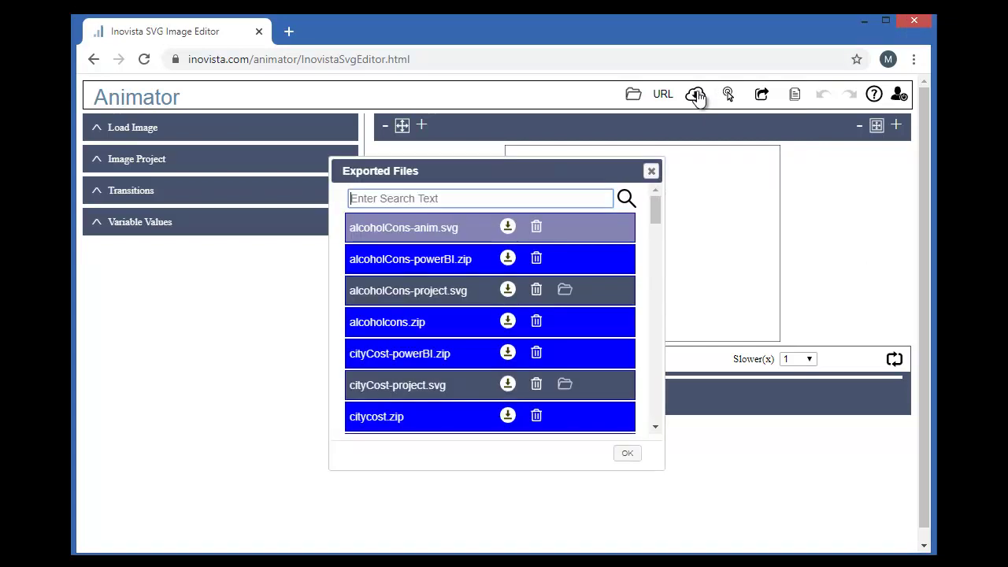
pyautogui.moveTo(653, 211); pyautogui.dragTo(644, 378)
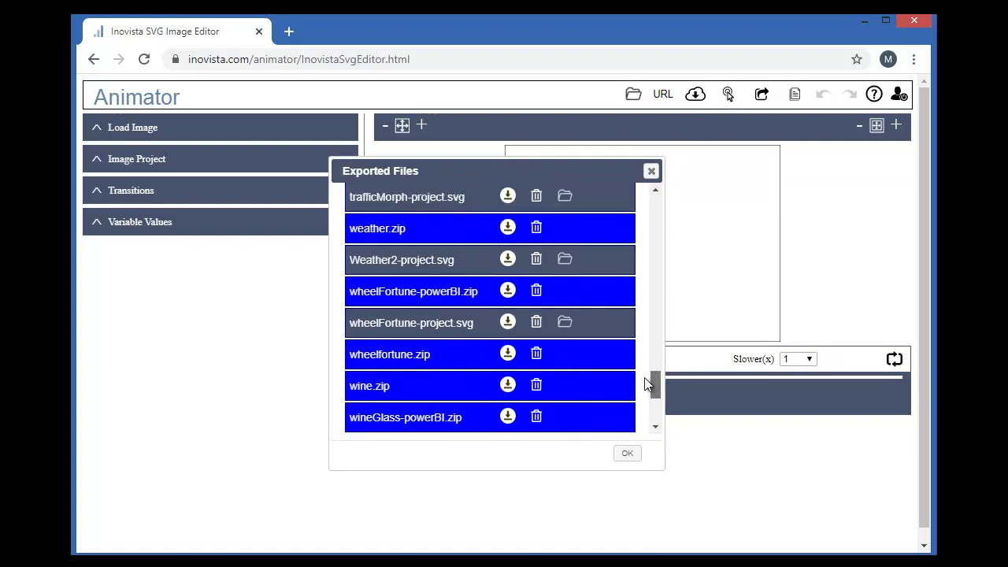
pyautogui.click(564, 261)
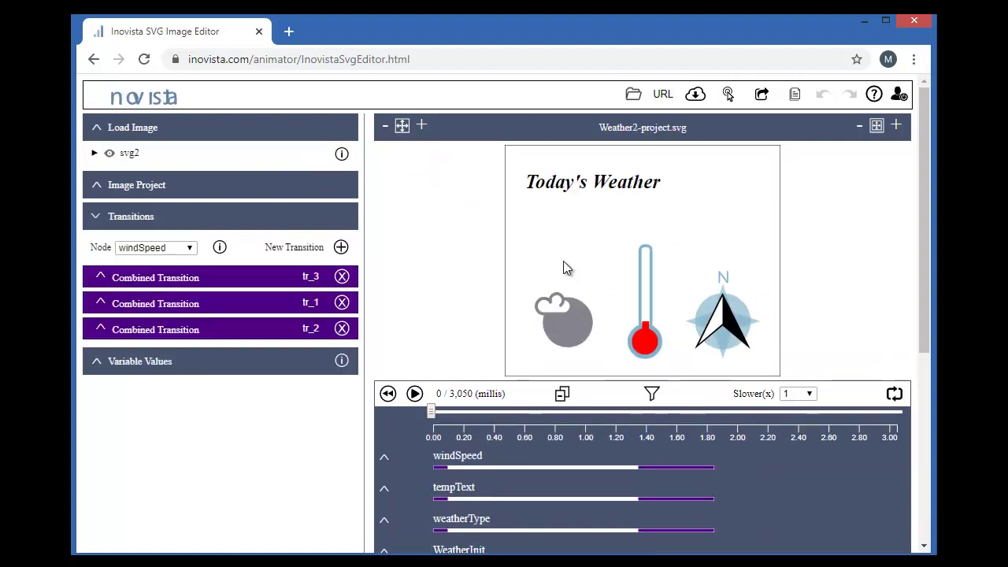
# - Reload Weather2-project.svg from disk, clearing the current image, and play it to 3,050 ms
pyautogui.click(634, 98)
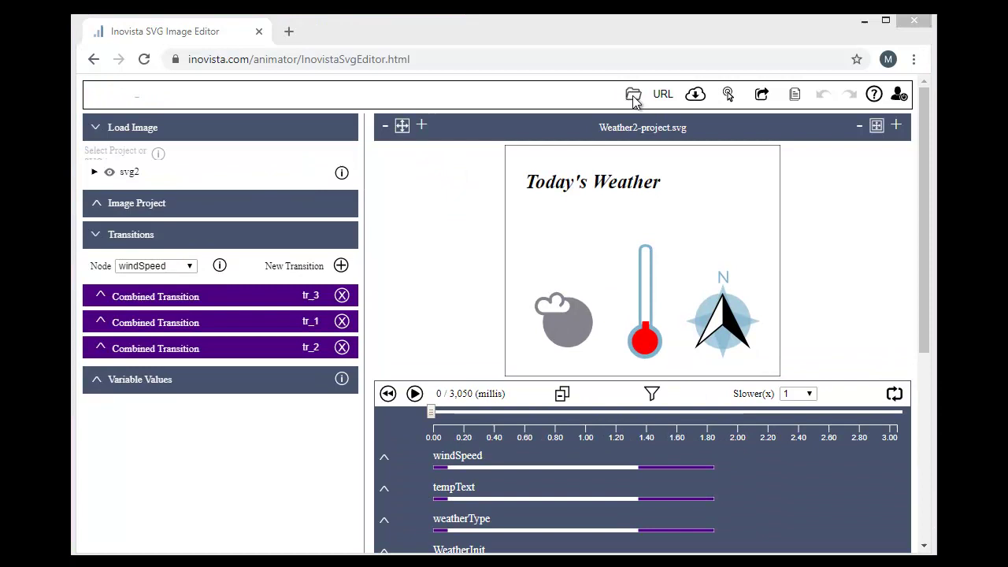
pyautogui.doubleClick(305, 130)
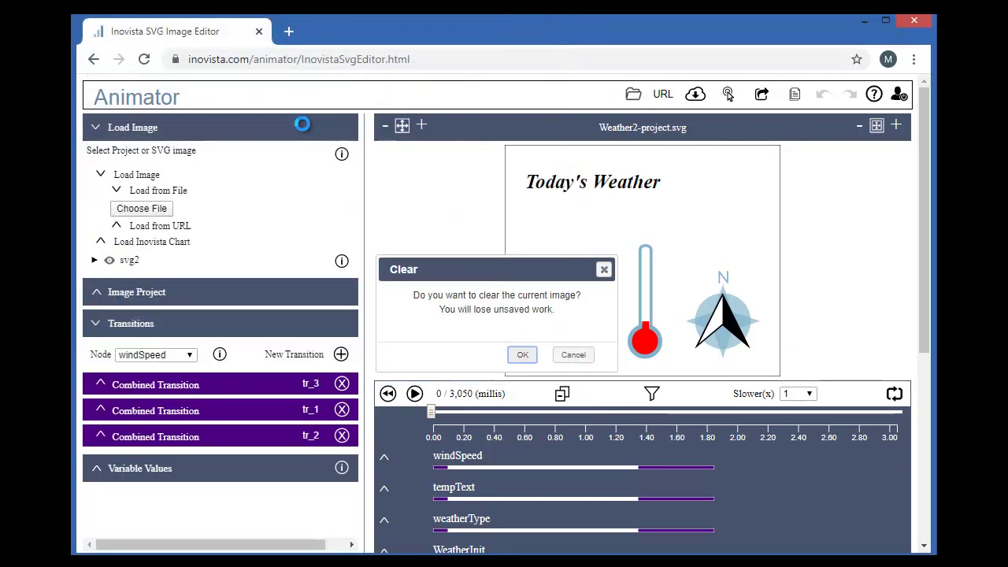
pyautogui.click(522, 359)
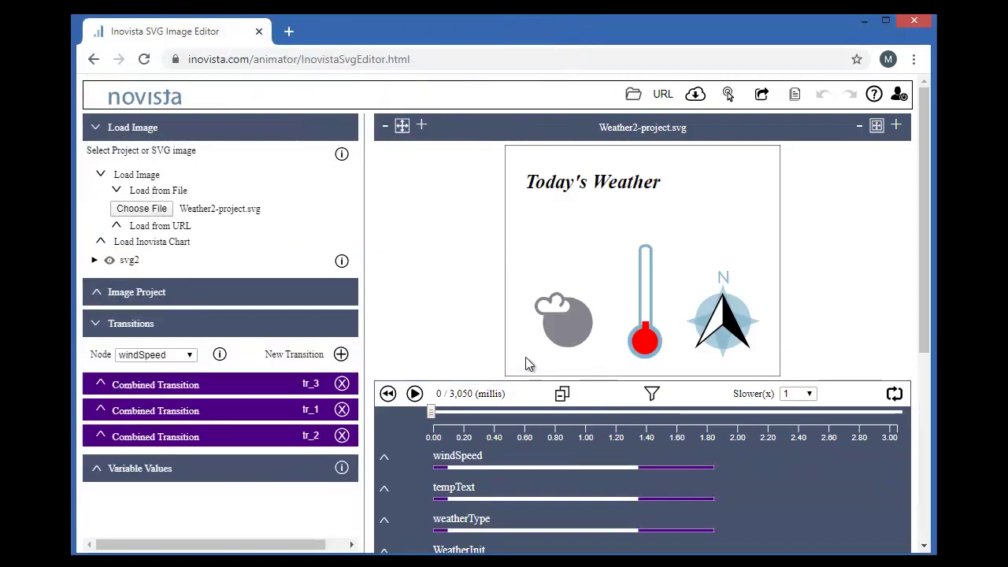
pyautogui.click(414, 394)
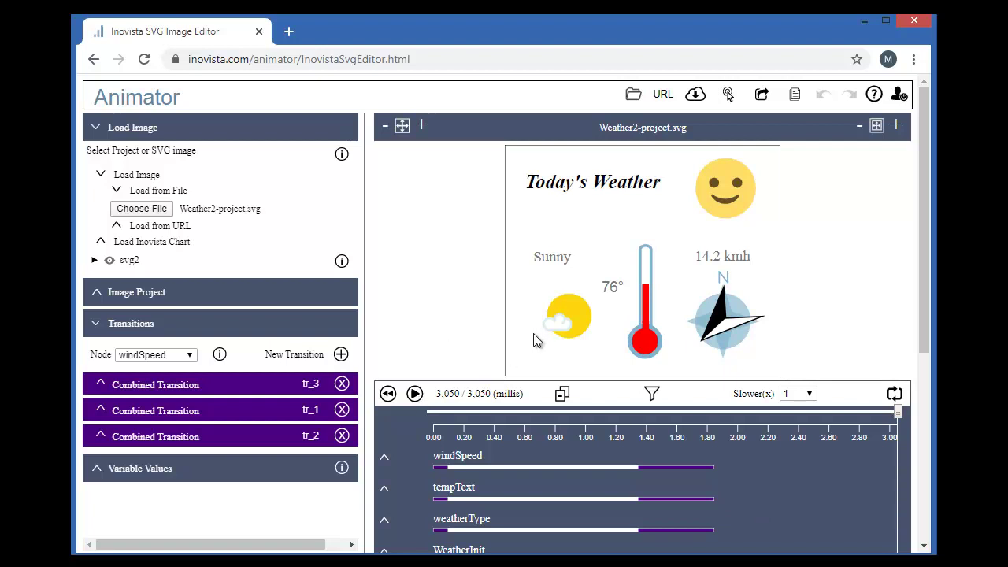
# - Switch the Image Size units from px to percent (94.3% × 100%) and show Export Files
pyautogui.click(152, 295)
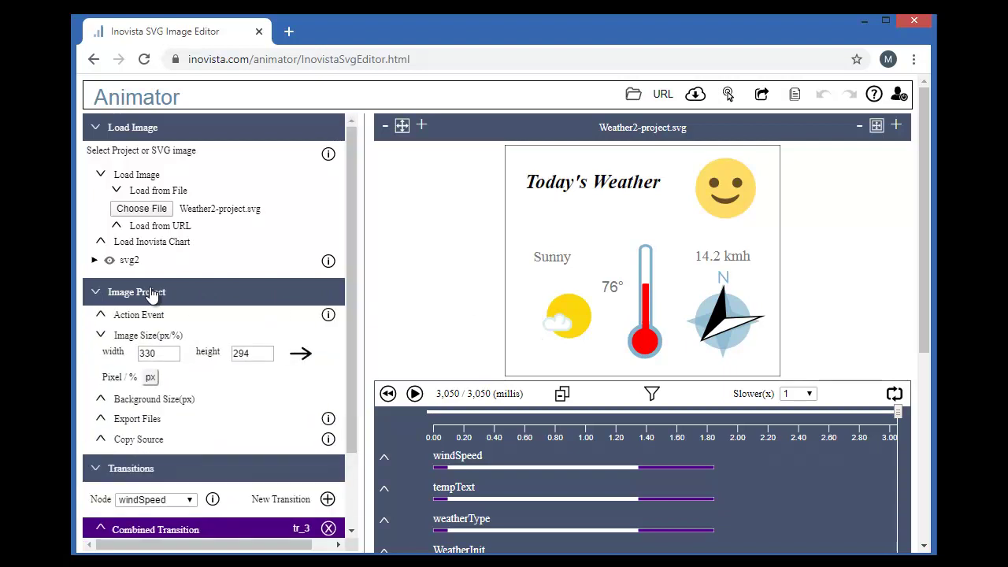
pyautogui.click(100, 337)
pyautogui.click(100, 337)
pyautogui.click(151, 381)
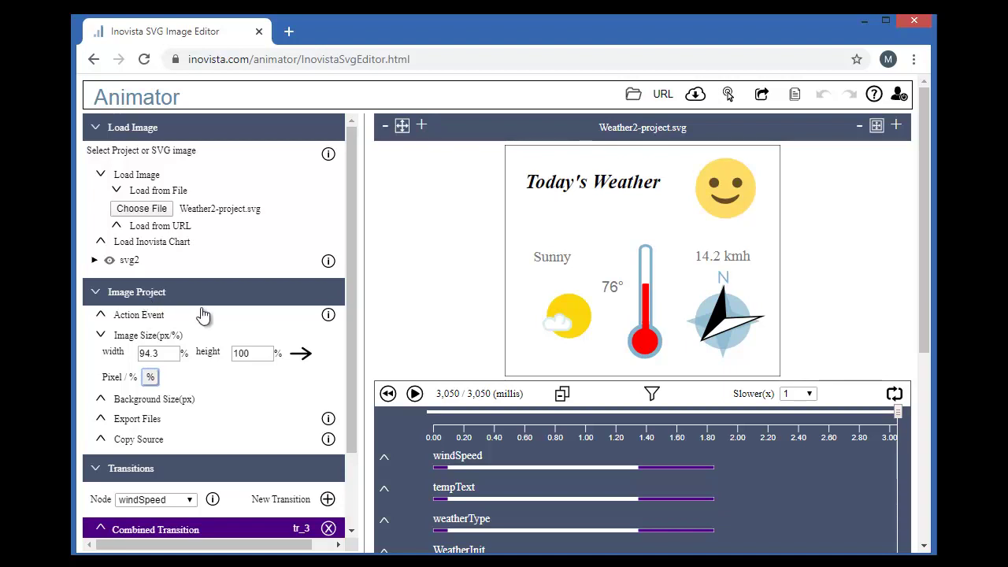
pyautogui.click(137, 418)
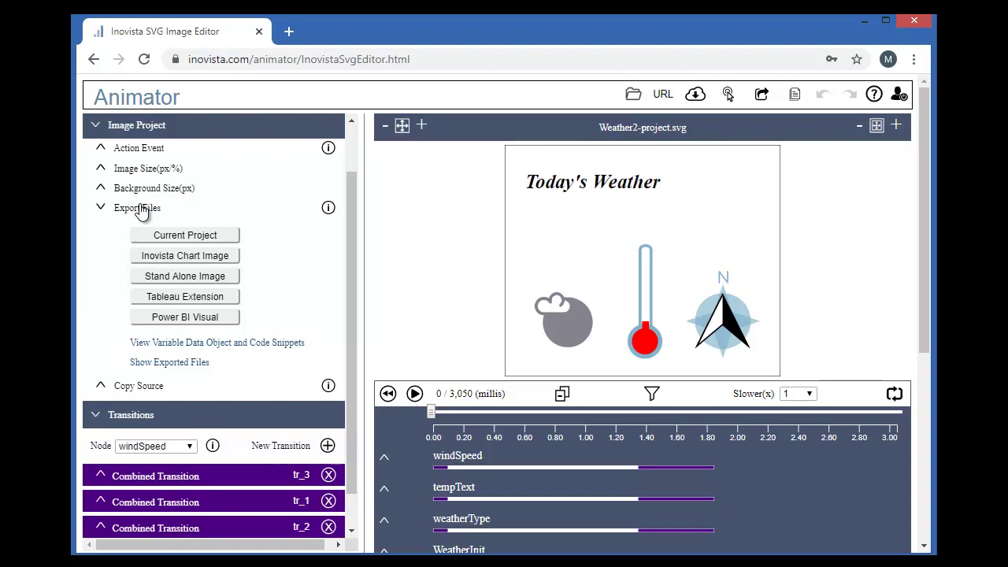
# - Start a Power BI visual and check its name WeatherApp and its display name
pyautogui.click(175, 323)
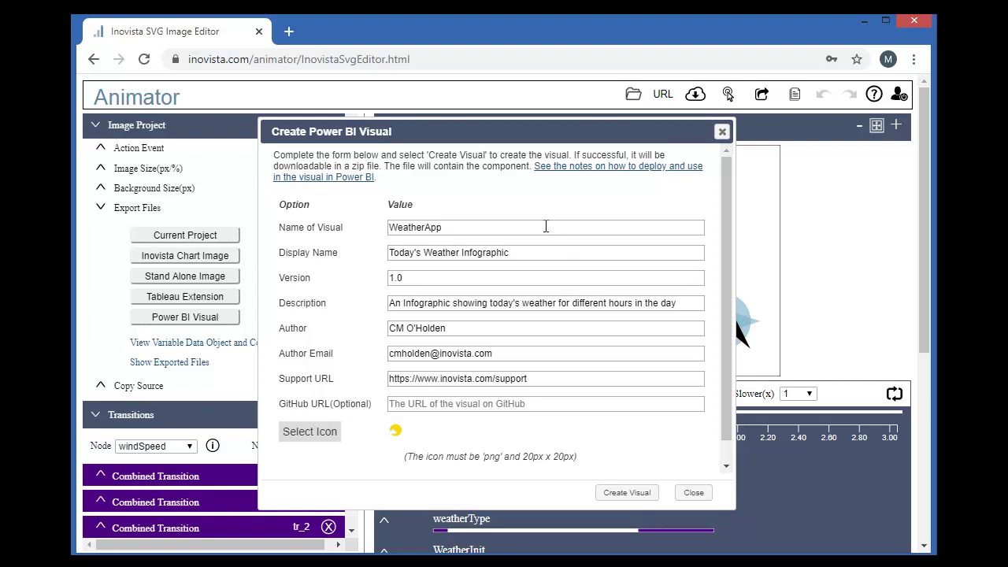
pyautogui.doubleClick(546, 227)
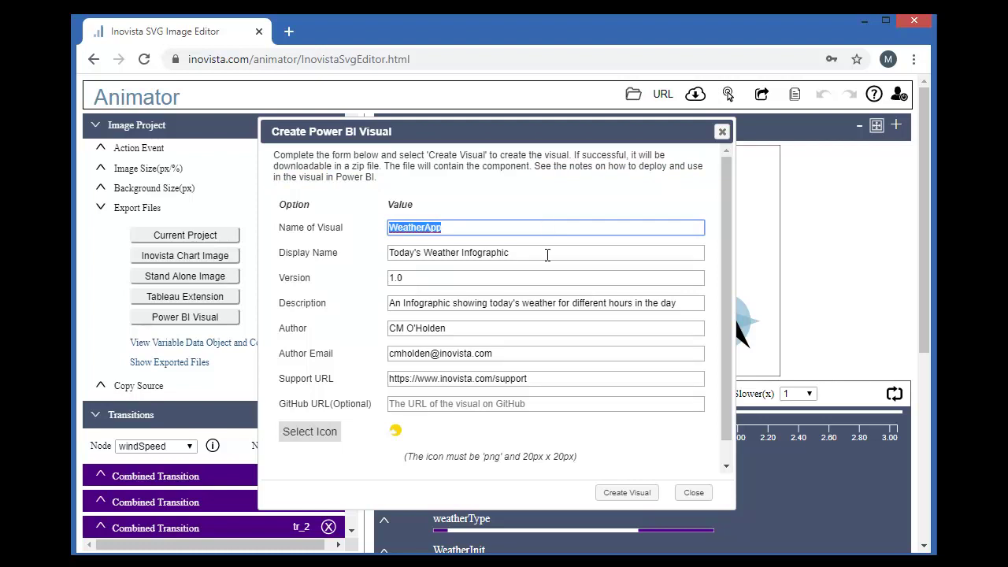
pyautogui.tripleClick(547, 253)
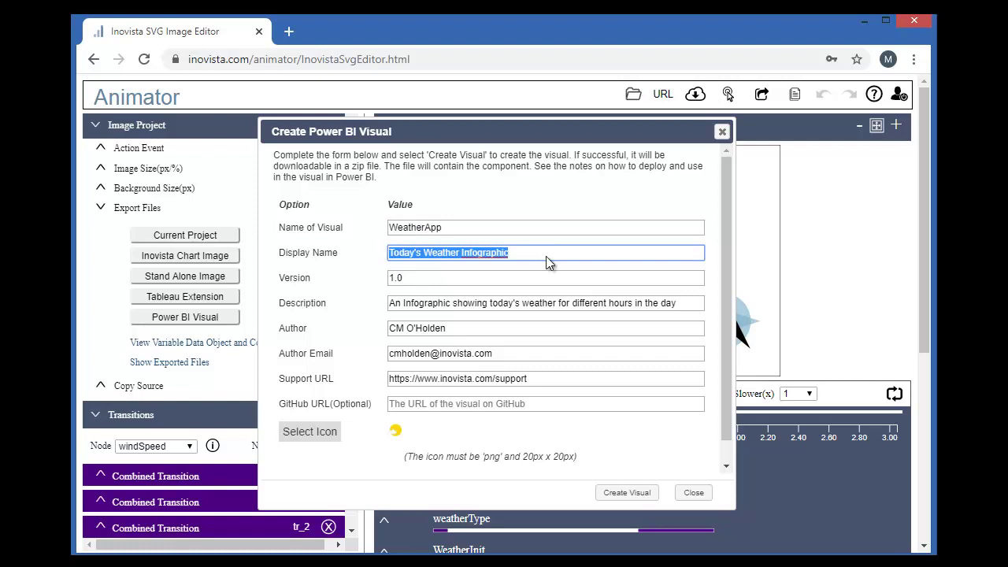
# - Review version 1.0 and the remaining fields, then generate the WeatherApp visual
pyautogui.click(541, 280)
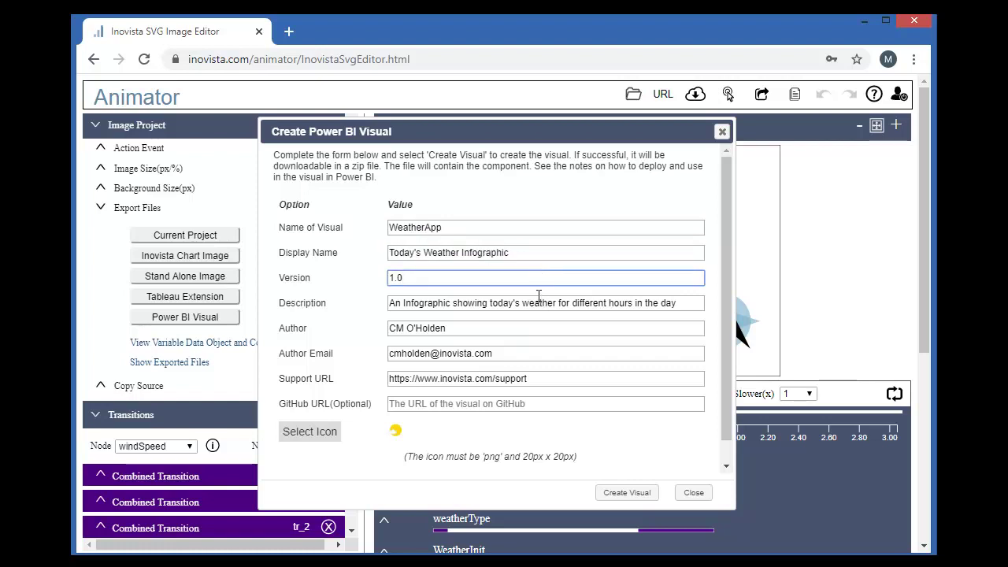
pyautogui.click(536, 303)
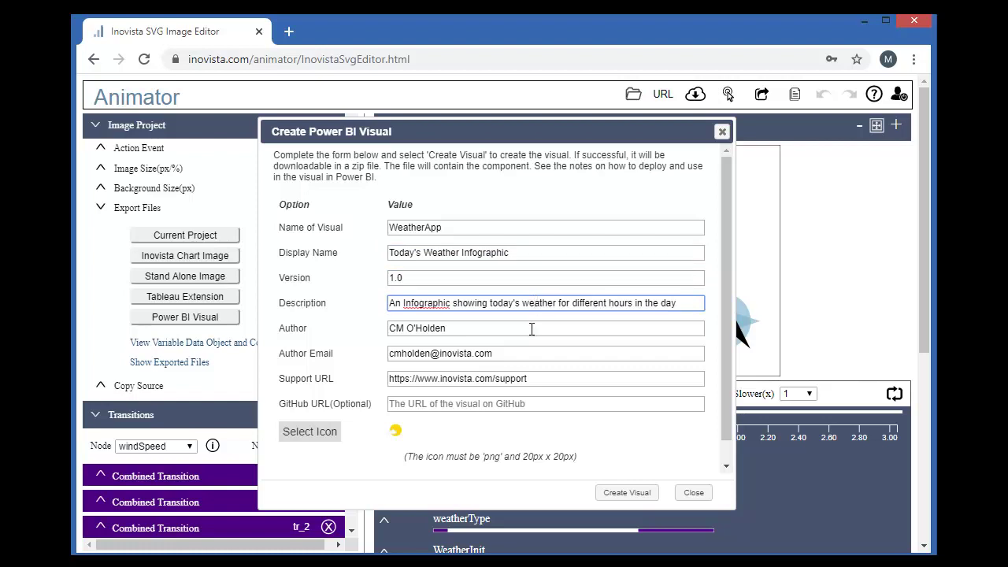
pyautogui.click(531, 327)
pyautogui.click(524, 354)
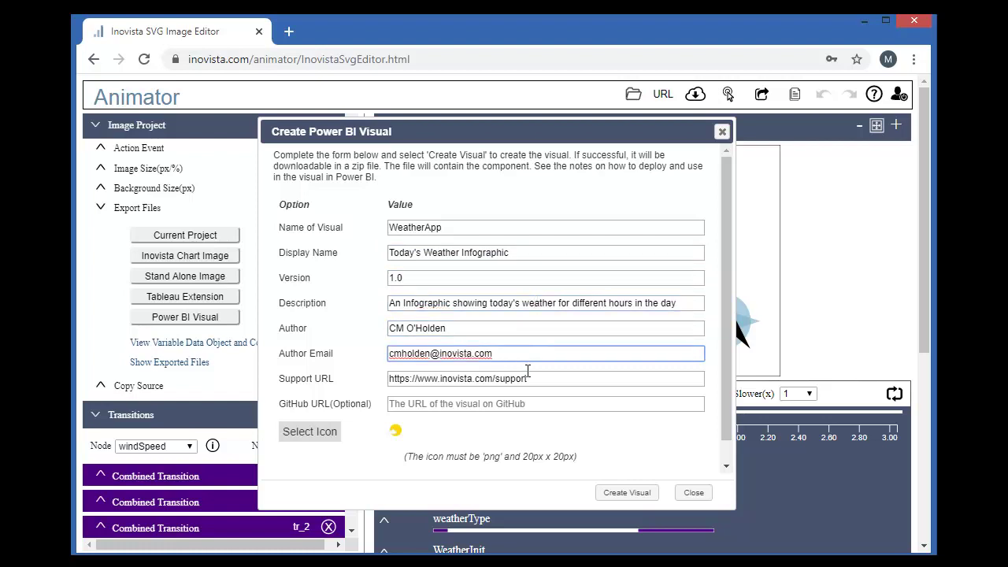
pyautogui.click(531, 378)
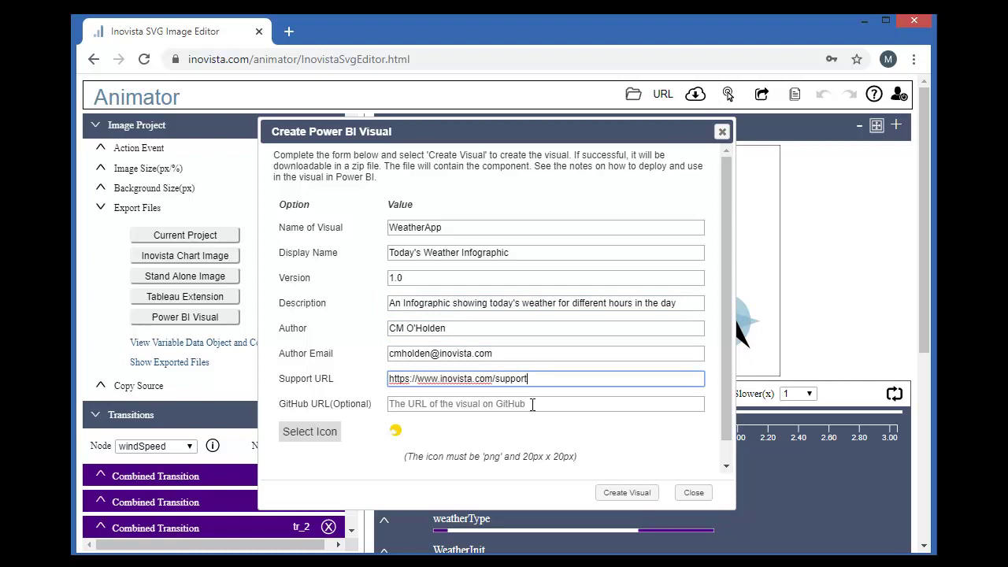
pyautogui.click(533, 404)
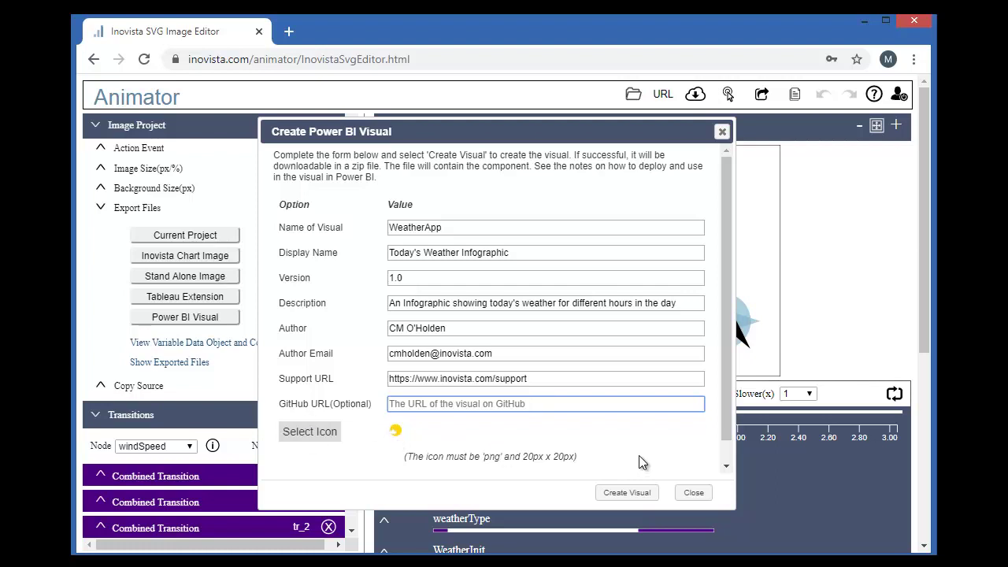
pyautogui.click(594, 138)
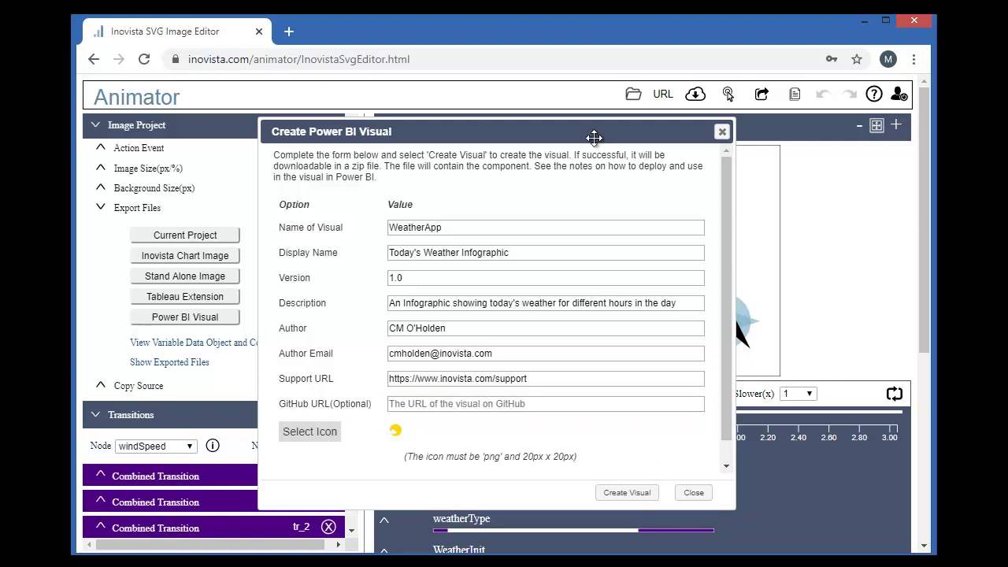
pyautogui.click(628, 494)
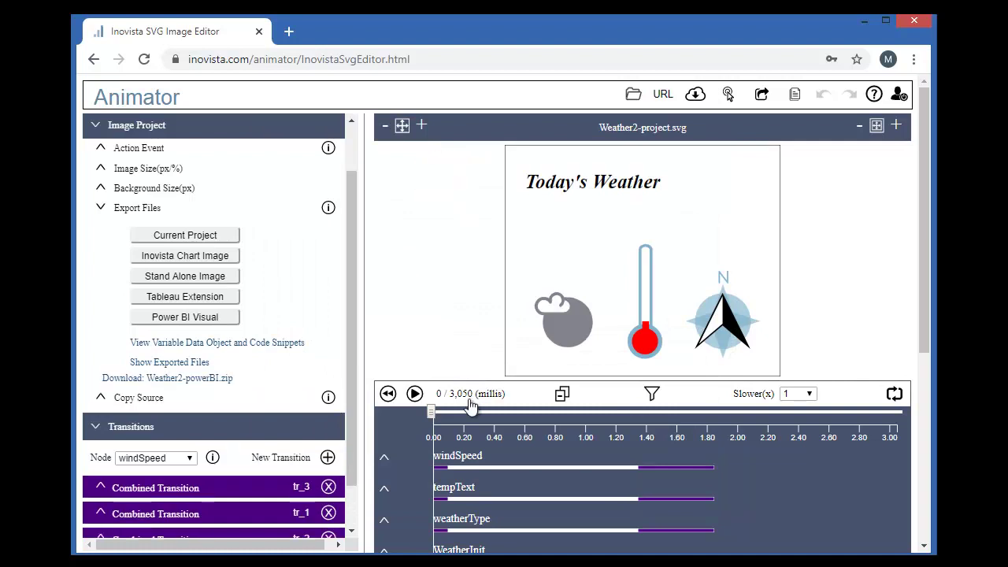
# - Check the Exported Files list, then download Weather2-powerBI.zip (58.4 KB)
pyautogui.click(696, 96)
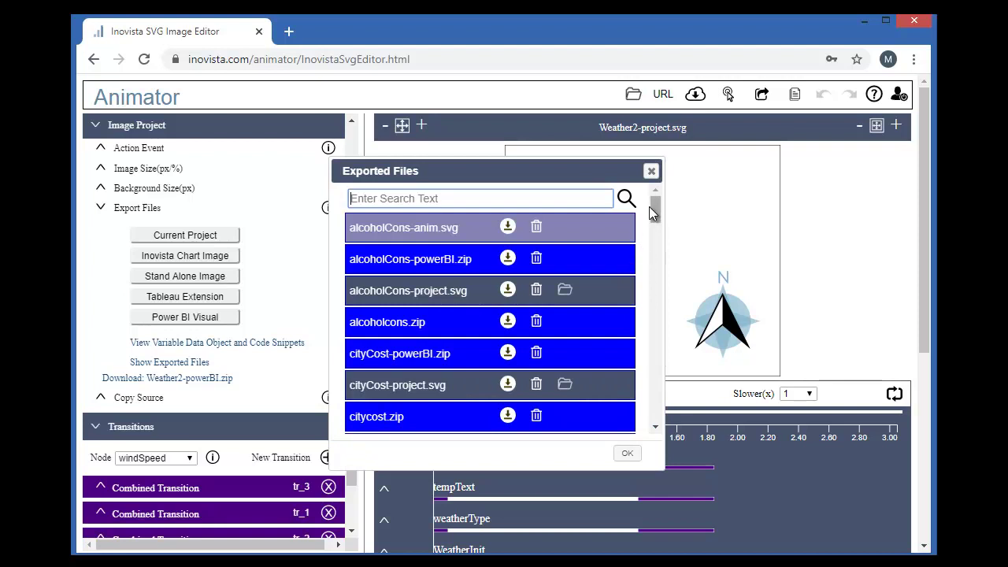
pyautogui.moveTo(651, 206); pyautogui.dragTo(656, 401)
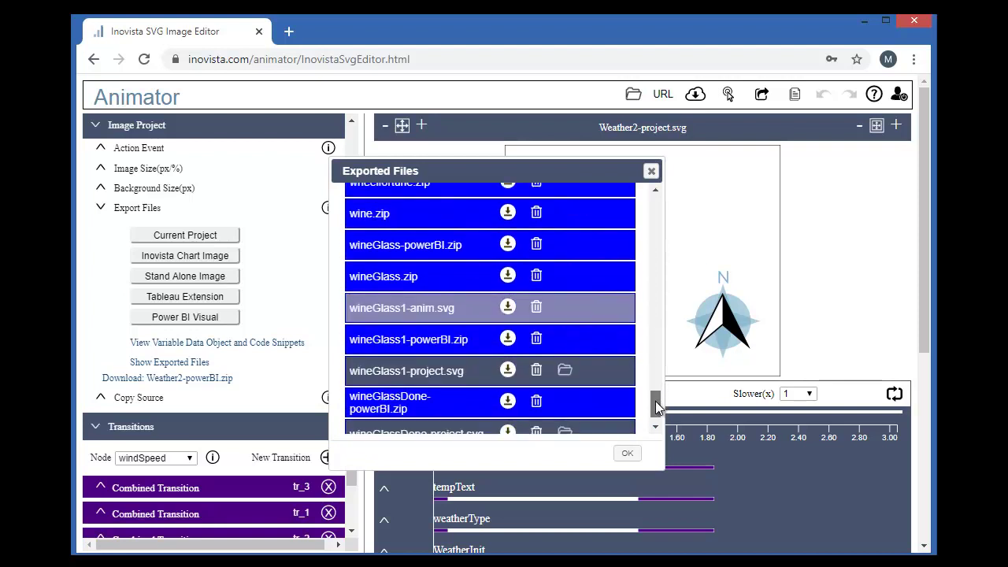
pyautogui.click(651, 172)
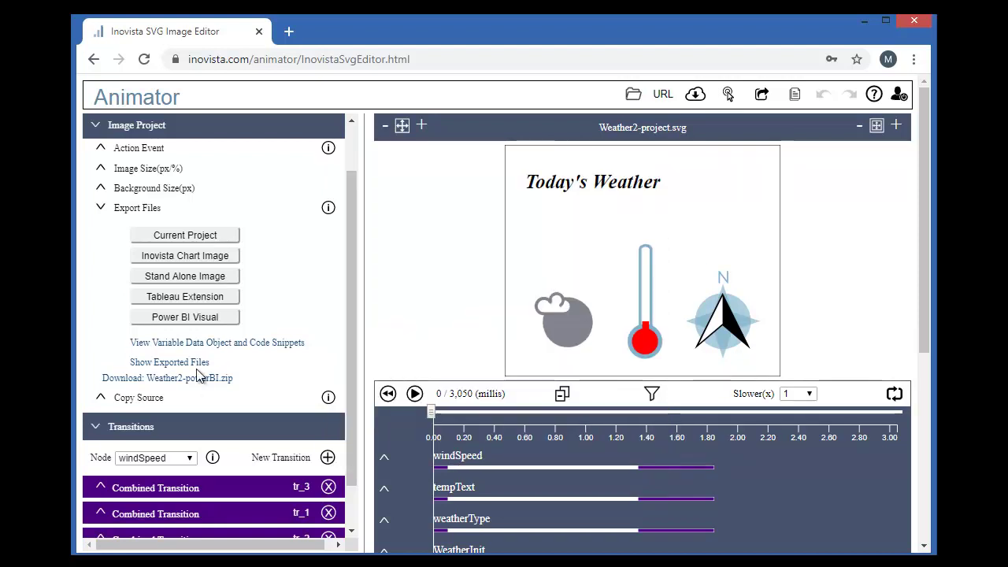
pyautogui.click(167, 378)
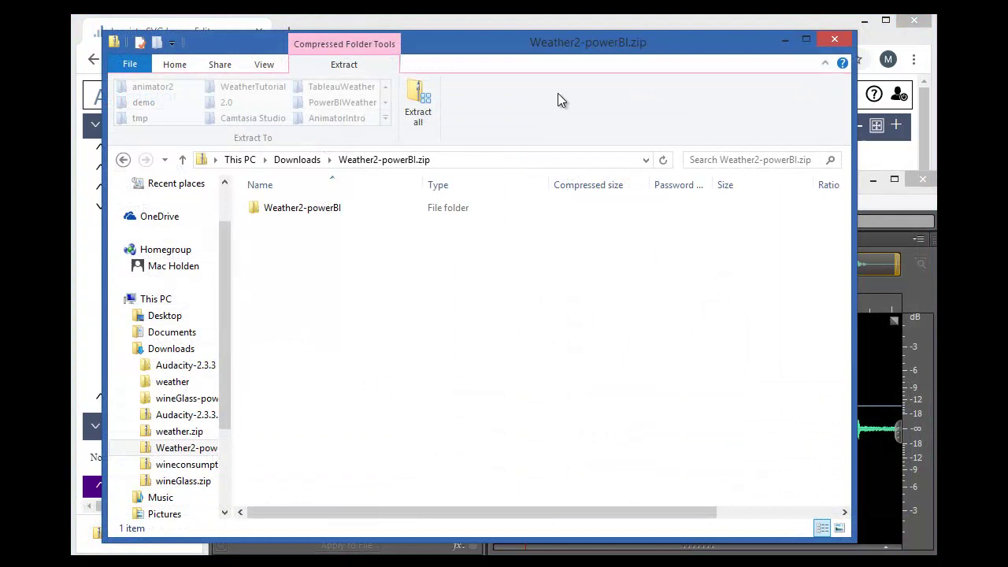
# - Inspect the Weather2-powerBI package's inovista and src folders in File Explorer, then leave Explorer
pyautogui.doubleClick(327, 209)
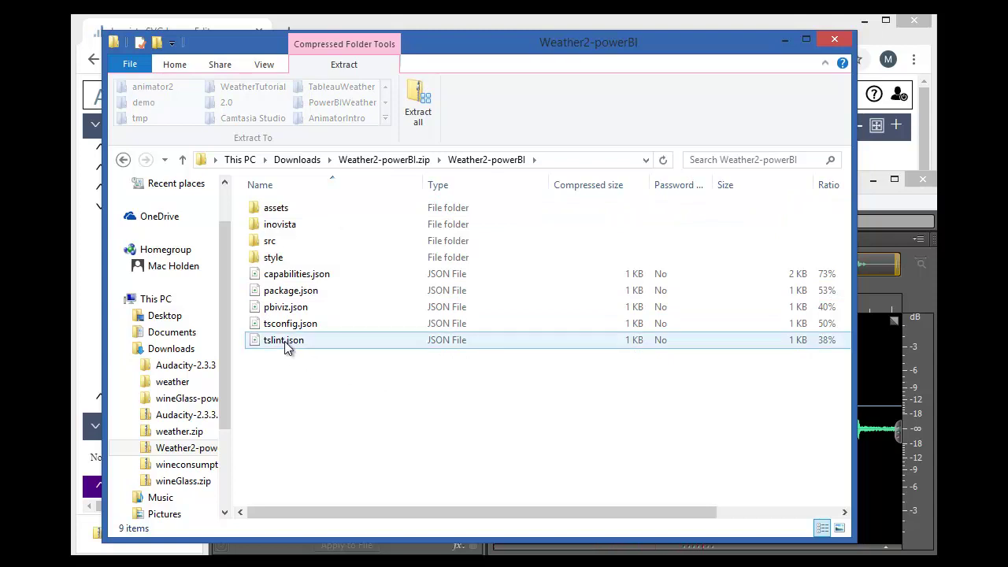
pyautogui.doubleClick(267, 225)
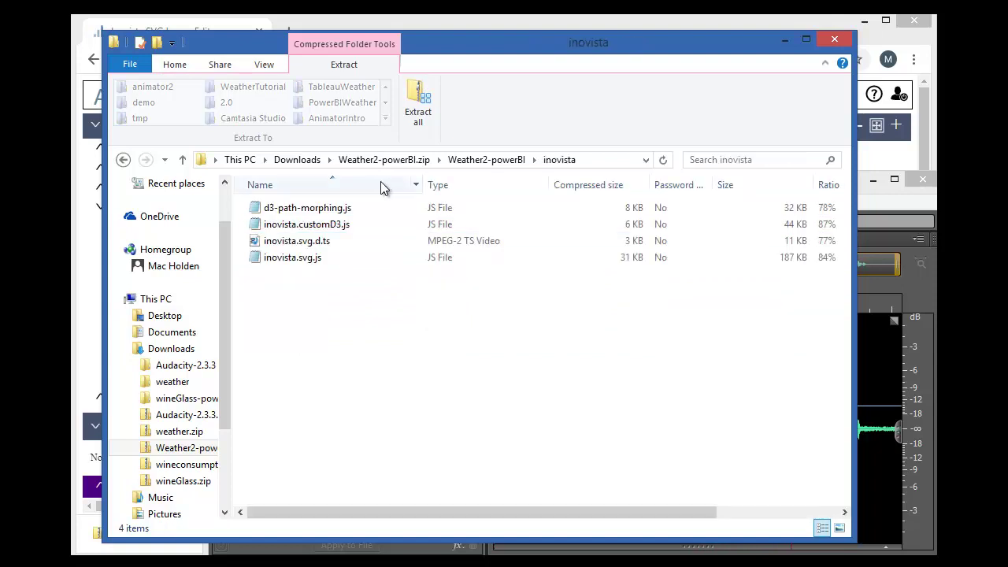
pyautogui.click(486, 164)
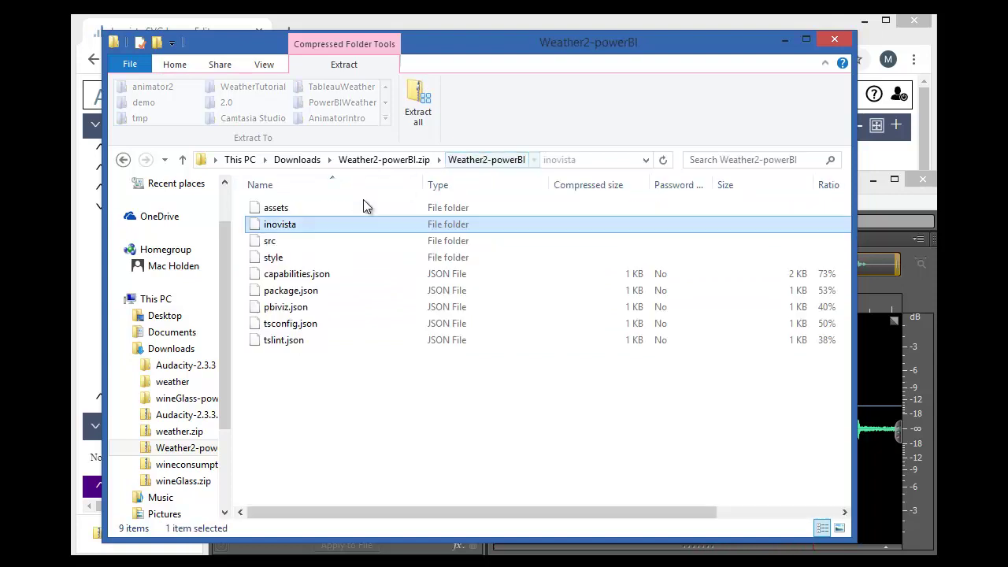
pyautogui.doubleClick(276, 240)
pyautogui.click(484, 161)
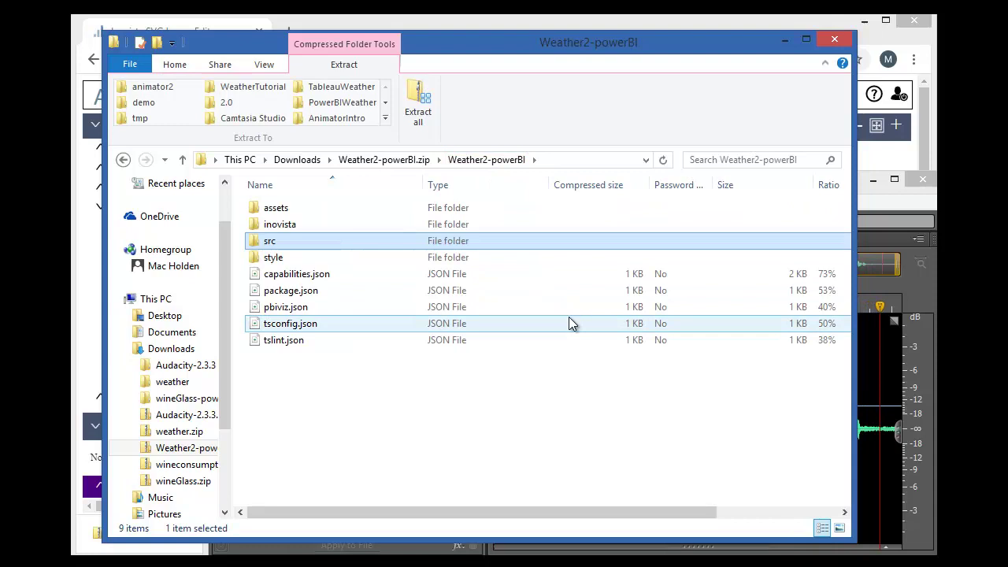
pyautogui.hotkey('alt', 'Tab')
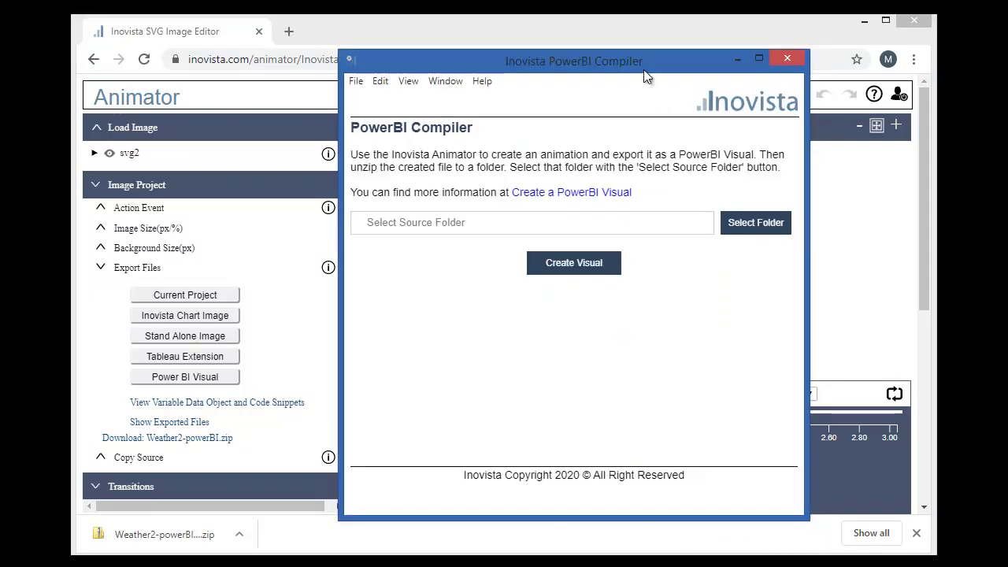
# - Compile Downloads\weather\Weather2-powerBI into a WeatherApp .pbiviz in dist, then close the compiler
pyautogui.moveTo(644, 70); pyautogui.dragTo(562, 63)
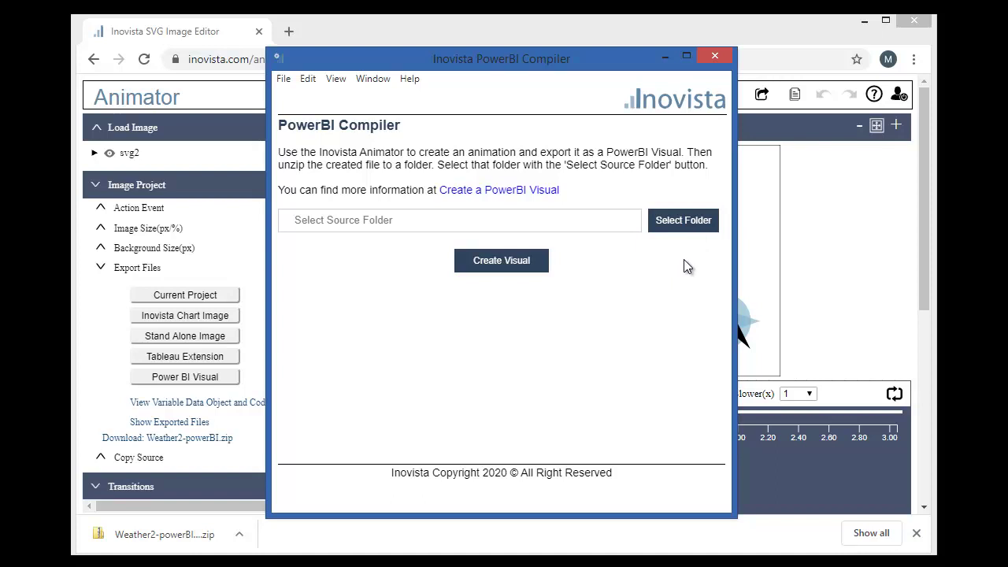
pyautogui.click(682, 220)
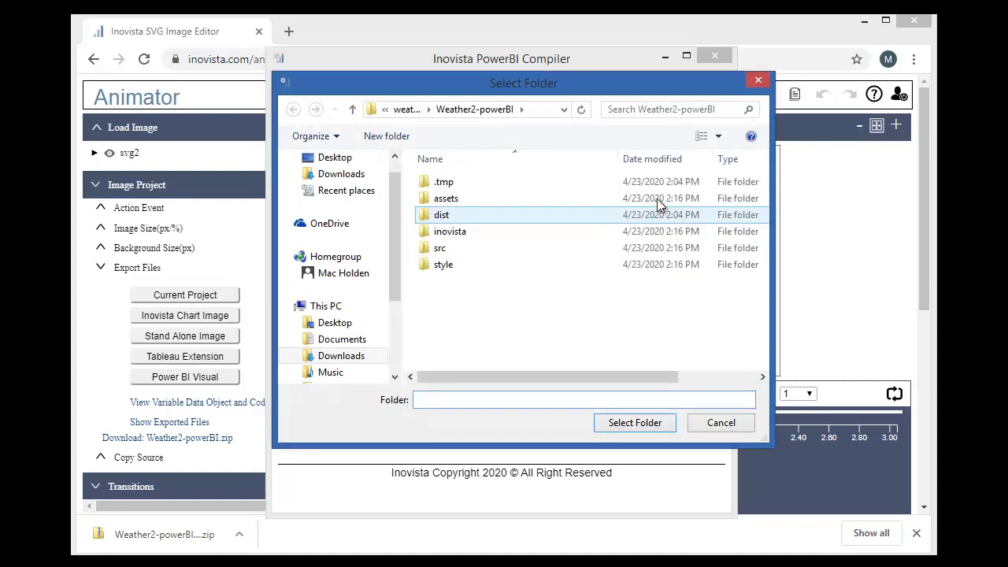
pyautogui.click(403, 110)
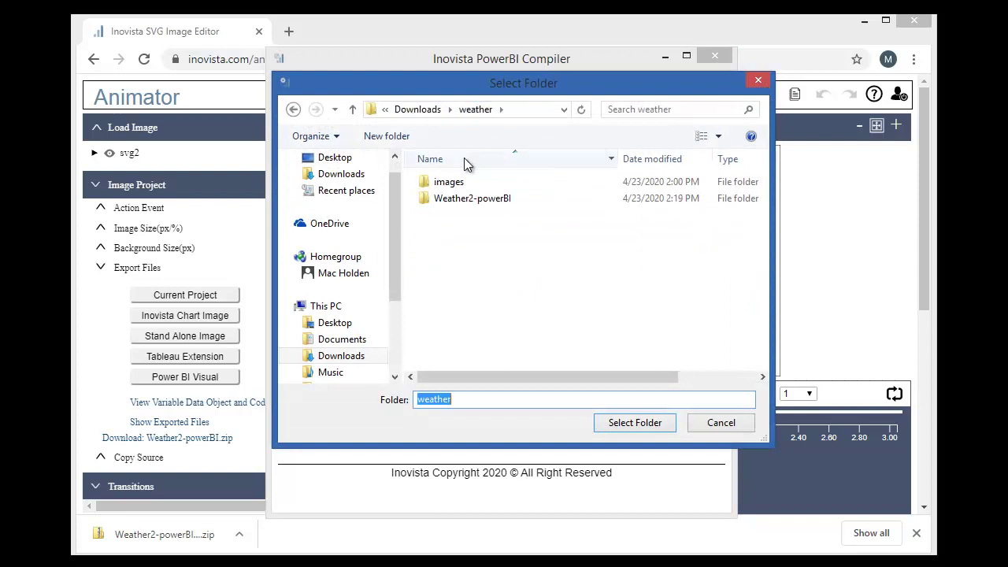
pyautogui.click(467, 197)
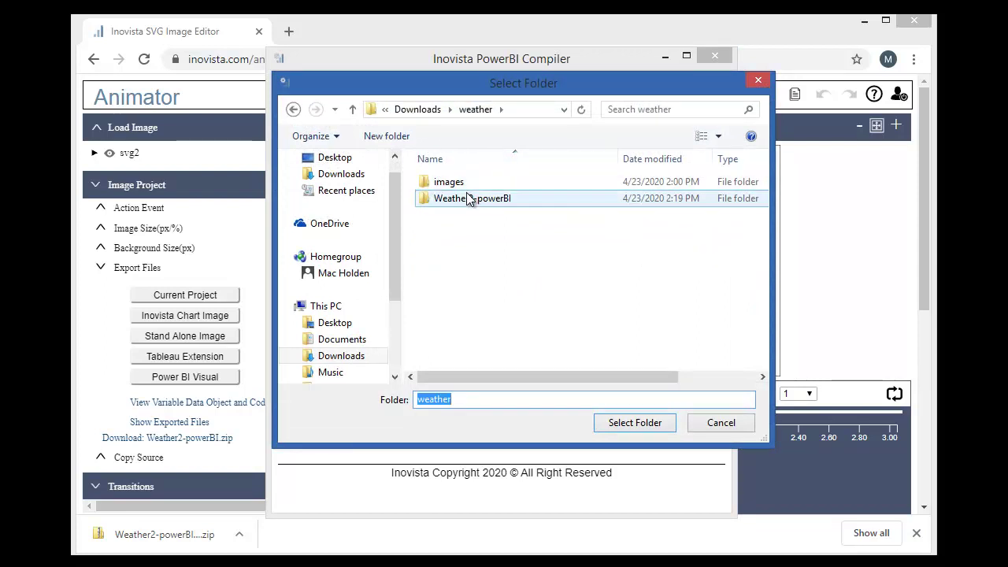
pyautogui.click(630, 423)
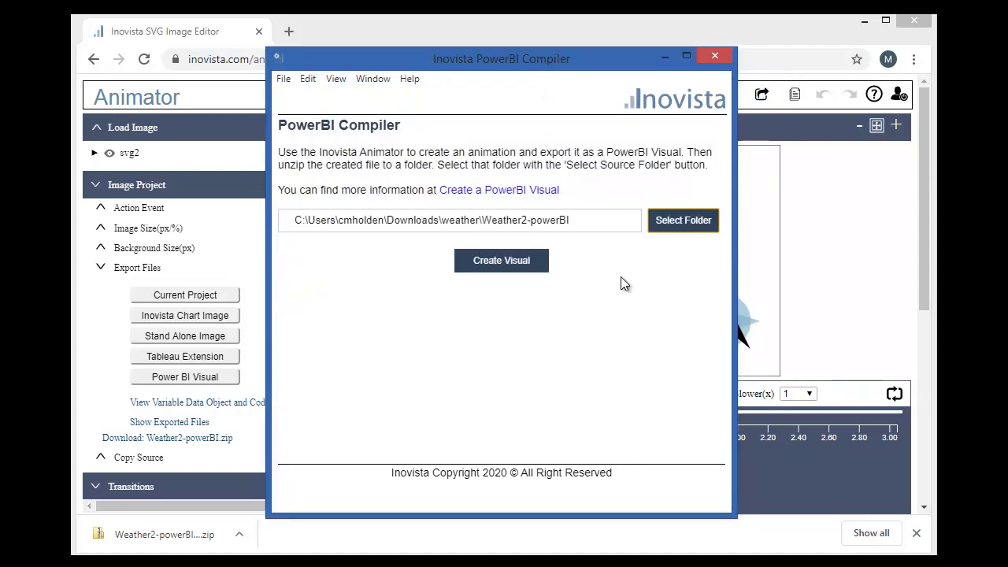
pyautogui.click(512, 270)
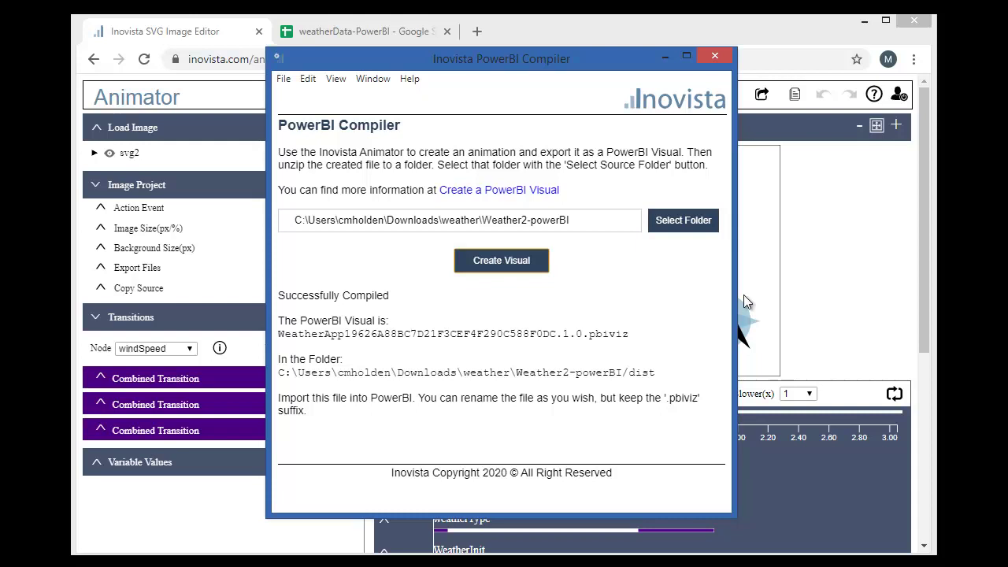
pyautogui.click(714, 56)
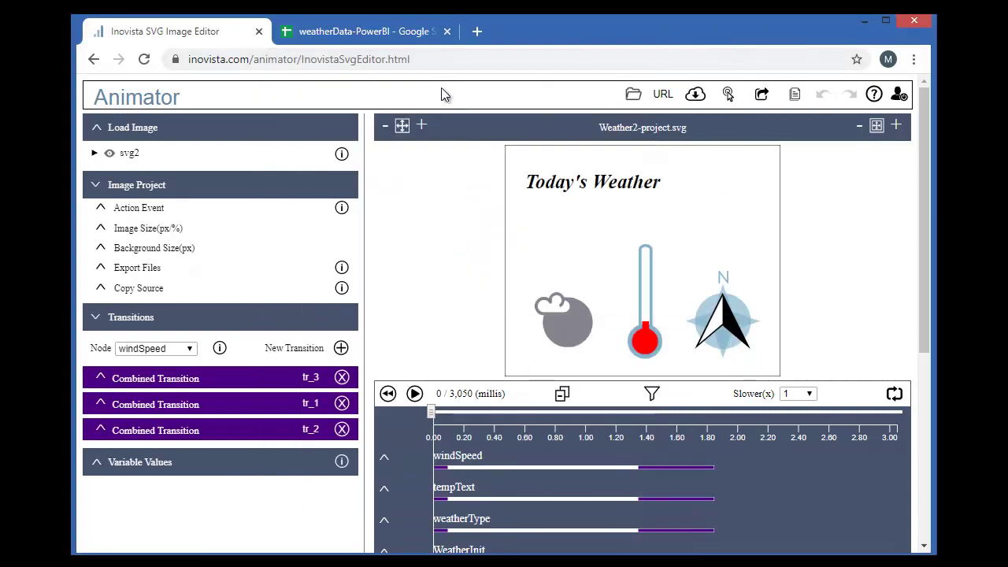
# - Review the weatherData-PowerBI sheet's hourly rows, Thunder–PartCloudy flag columns and Mouth column
pyautogui.click(344, 31)
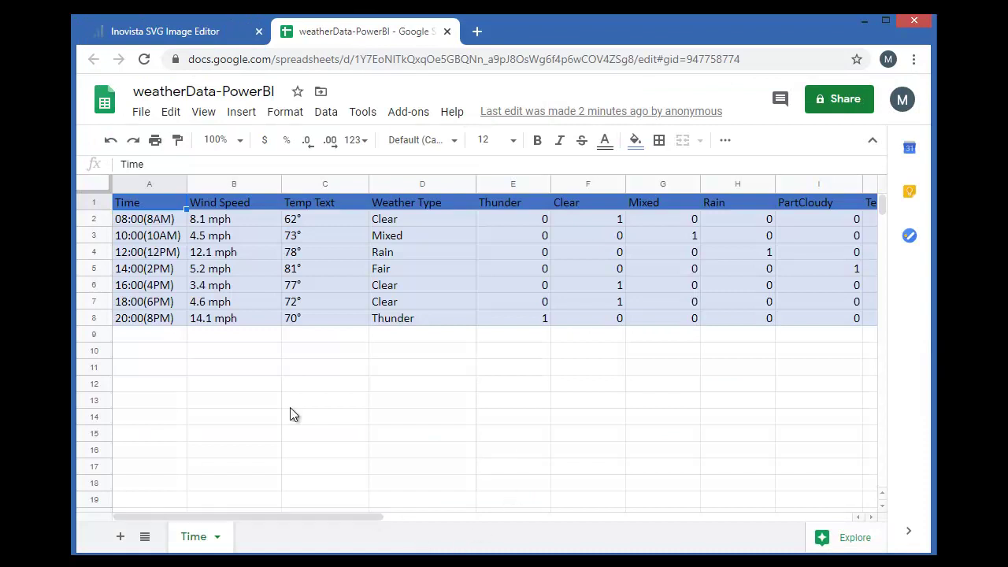
pyautogui.moveTo(97, 222)
pyautogui.mouseDown()
pyautogui.moveTo(107, 317)
pyautogui.moveTo(95, 216)
pyautogui.mouseUp()
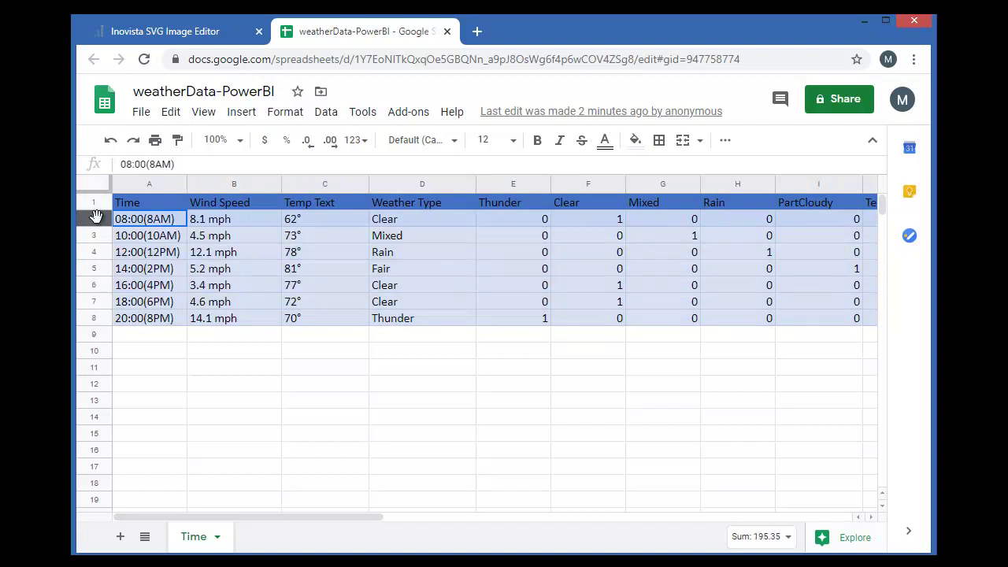
pyautogui.click(274, 299)
pyautogui.moveTo(517, 216); pyautogui.dragTo(814, 322)
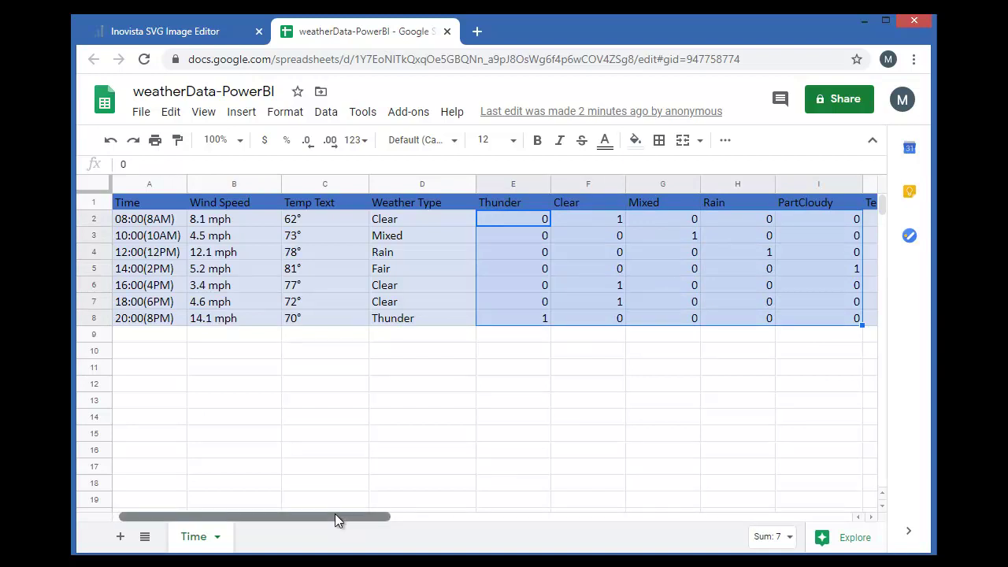
pyautogui.moveTo(335, 513); pyautogui.dragTo(496, 520)
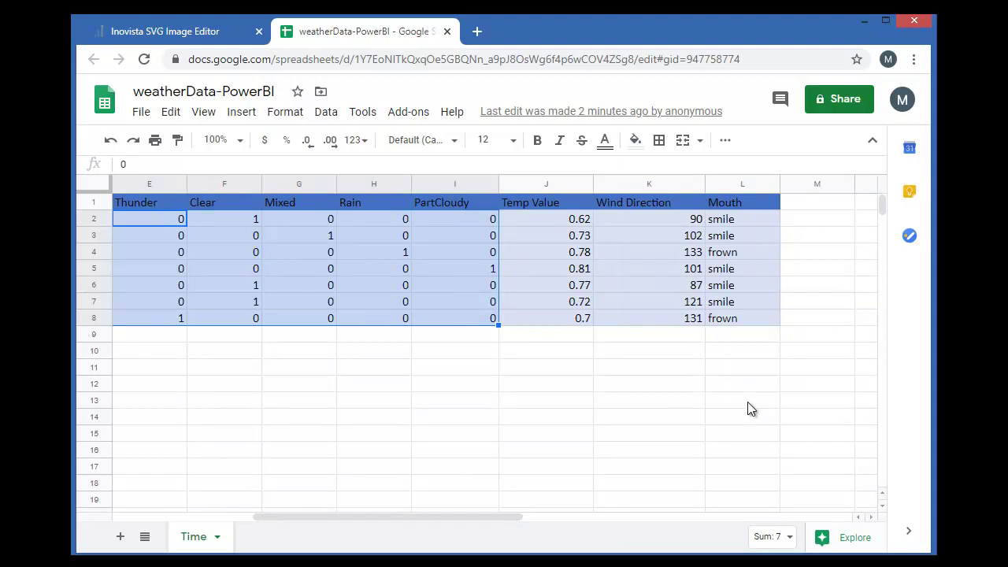
pyautogui.click(666, 383)
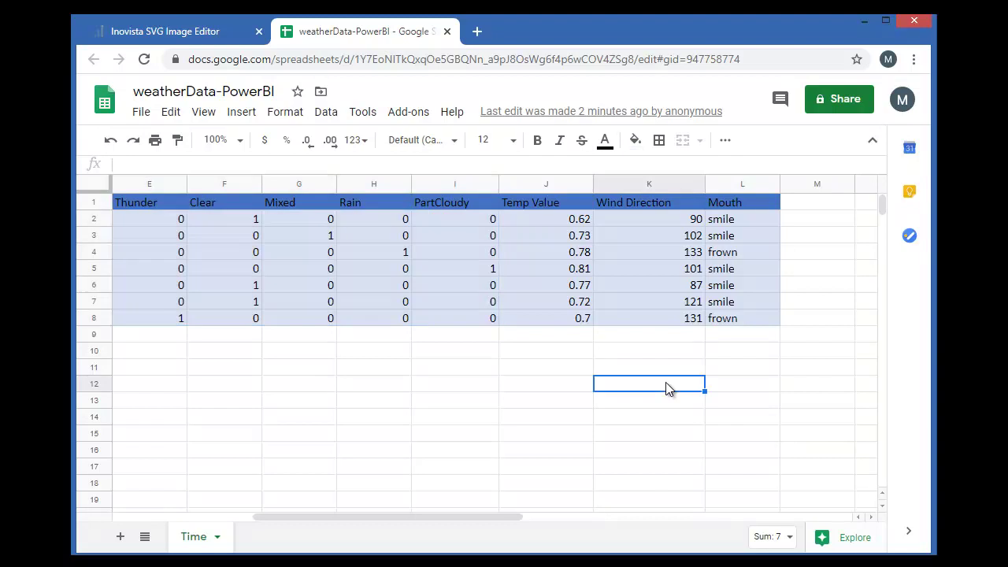
pyautogui.click(721, 210)
pyautogui.moveTo(721, 219); pyautogui.dragTo(732, 329)
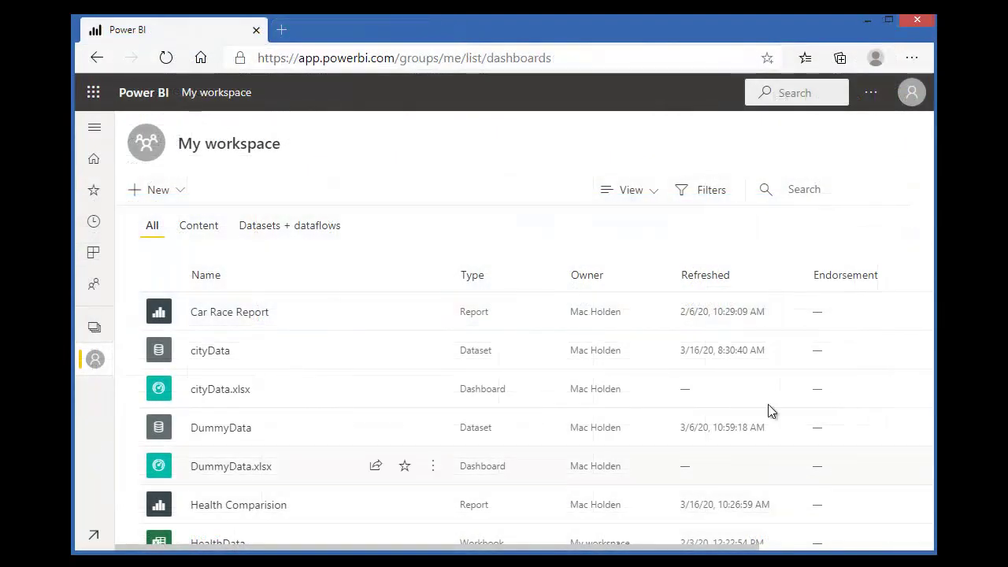
# - Import weatherData-PowerBI.xlsx from this computer as a new dataset and open its dashboard
pyautogui.click(178, 196)
pyautogui.click(187, 311)
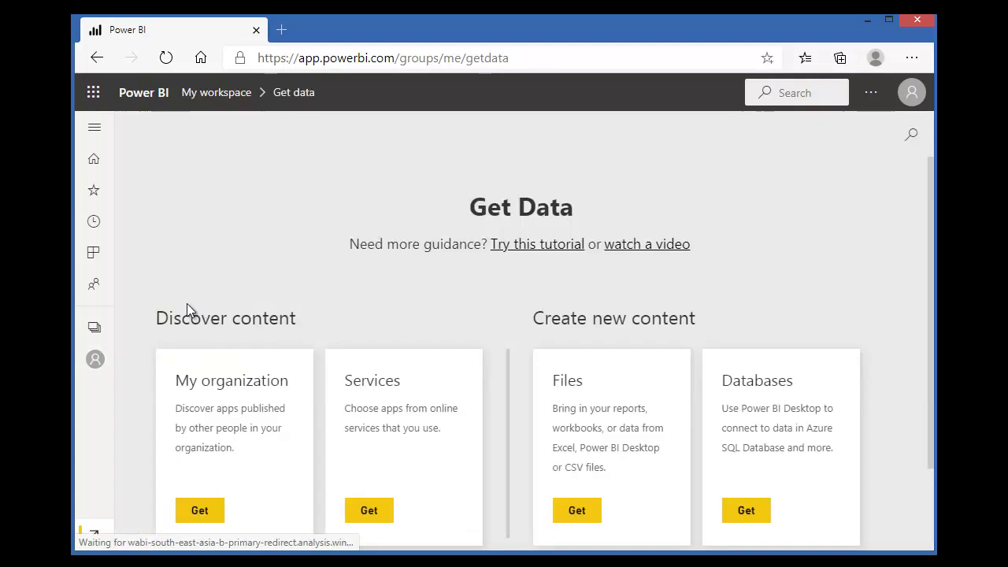
pyautogui.click(588, 513)
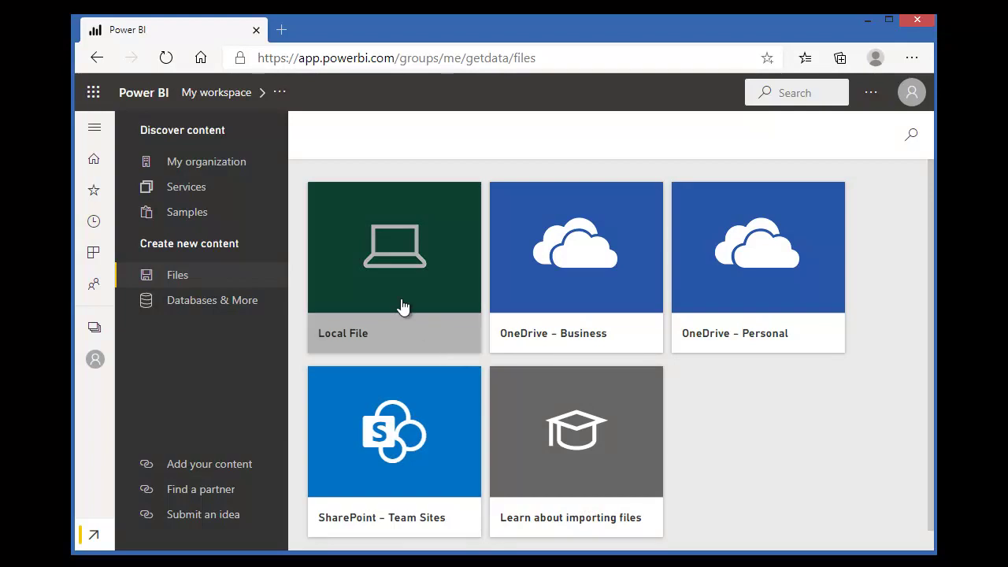
pyautogui.click(402, 305)
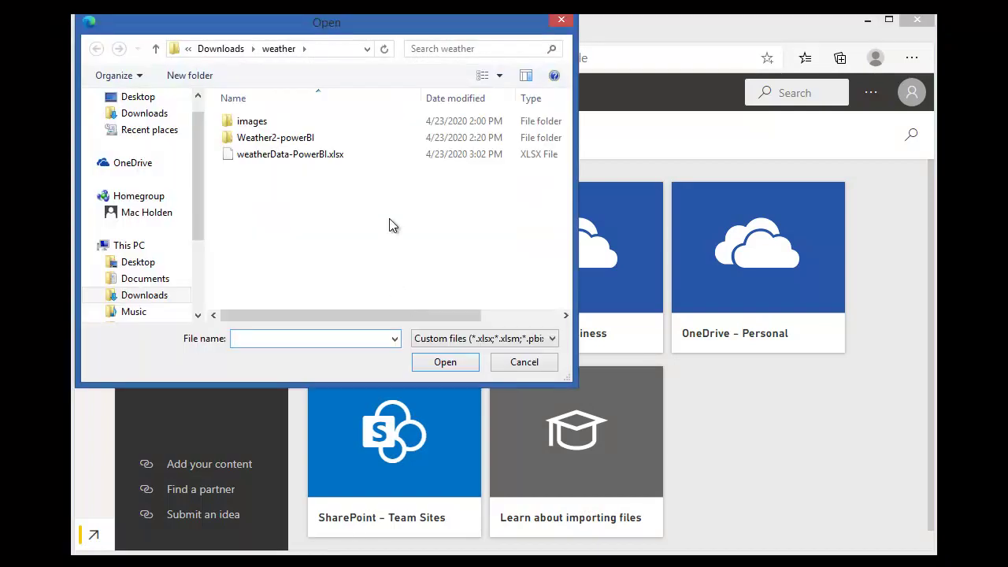
pyautogui.moveTo(417, 34); pyautogui.dragTo(775, 132)
pyautogui.click(673, 254)
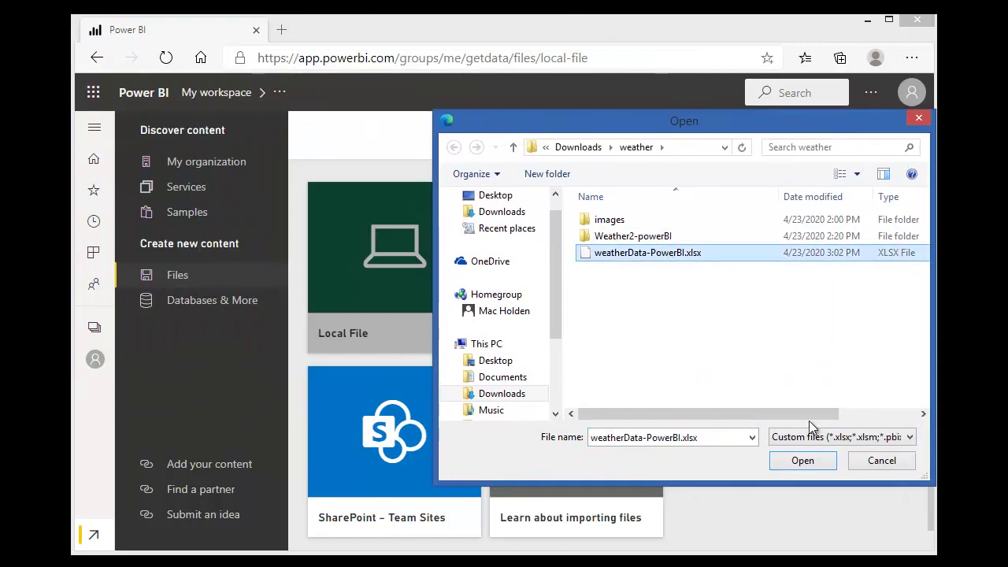
pyautogui.click(802, 468)
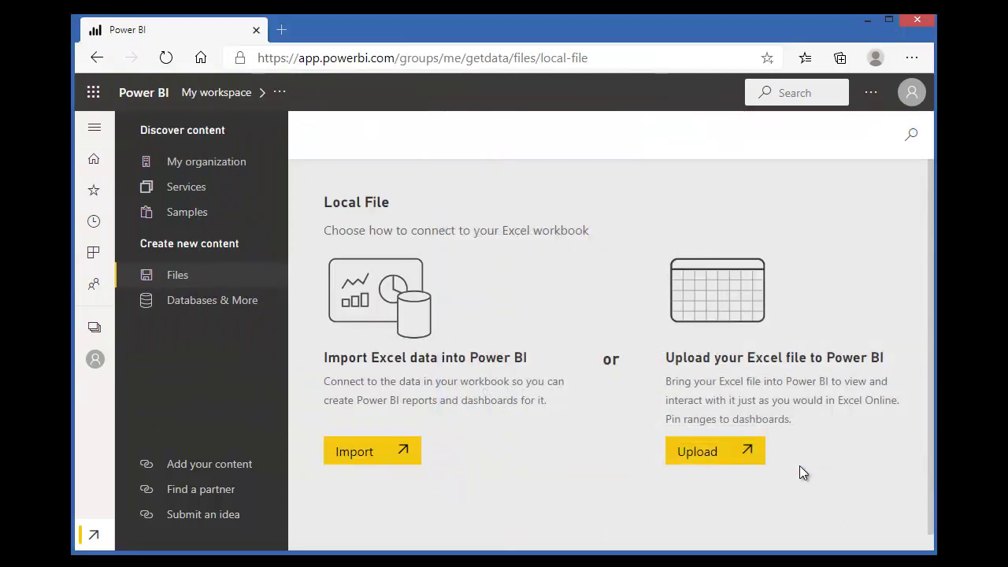
pyautogui.click(356, 450)
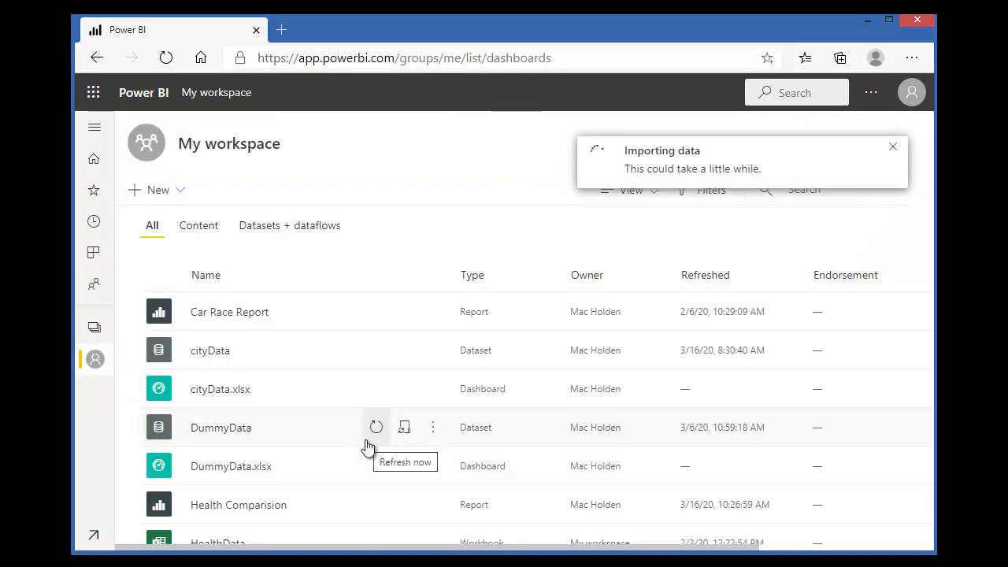
pyautogui.click(827, 200)
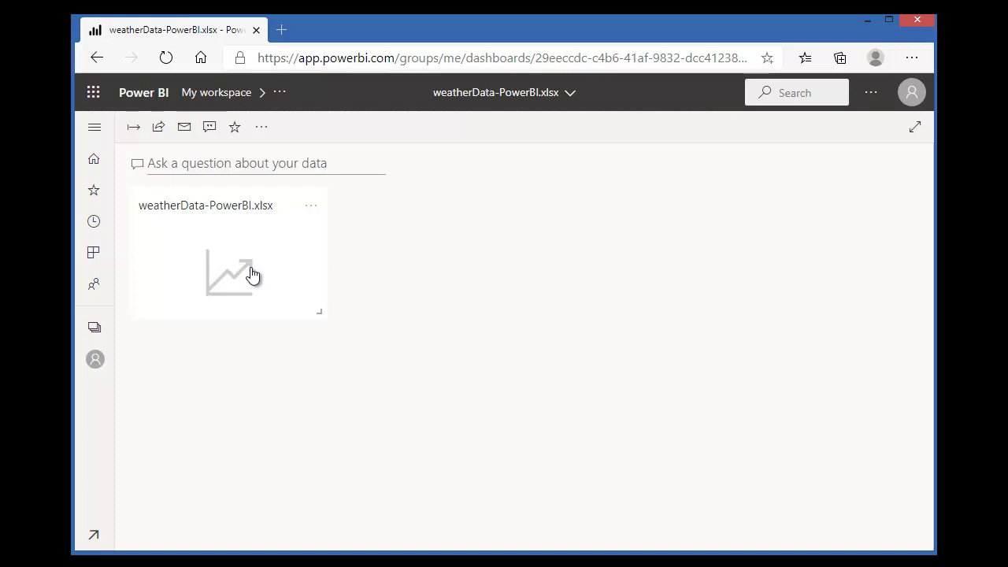
# - Add a Time slicer listing 08:00 to 20:00 to a new report page
pyautogui.click(239, 273)
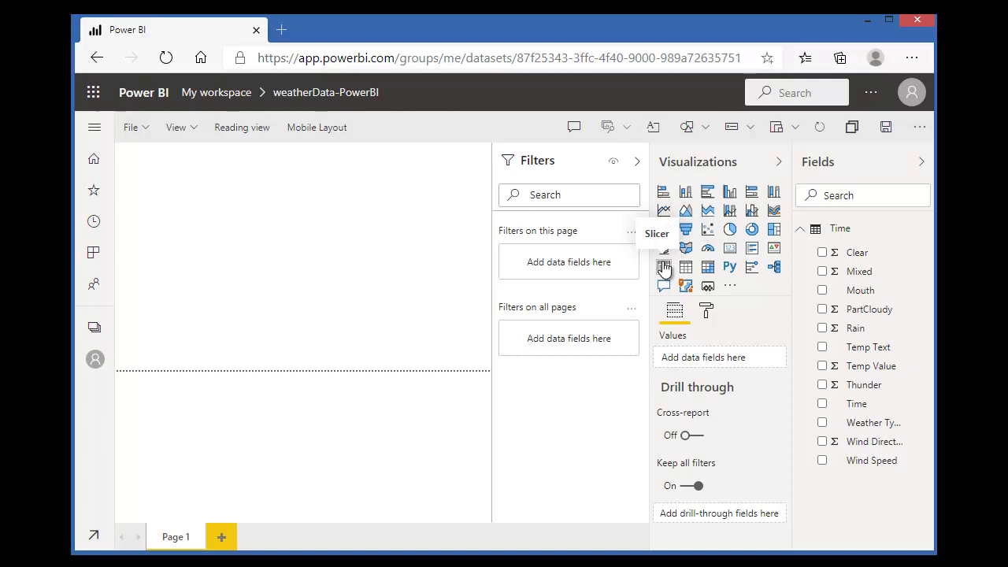
pyautogui.click(664, 268)
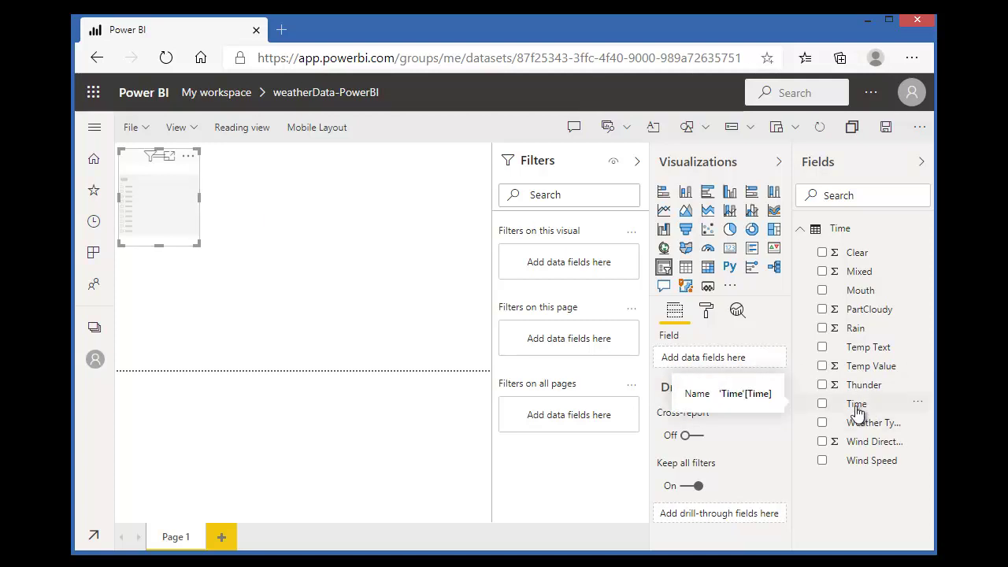
pyautogui.moveTo(857, 410); pyautogui.dragTo(704, 360)
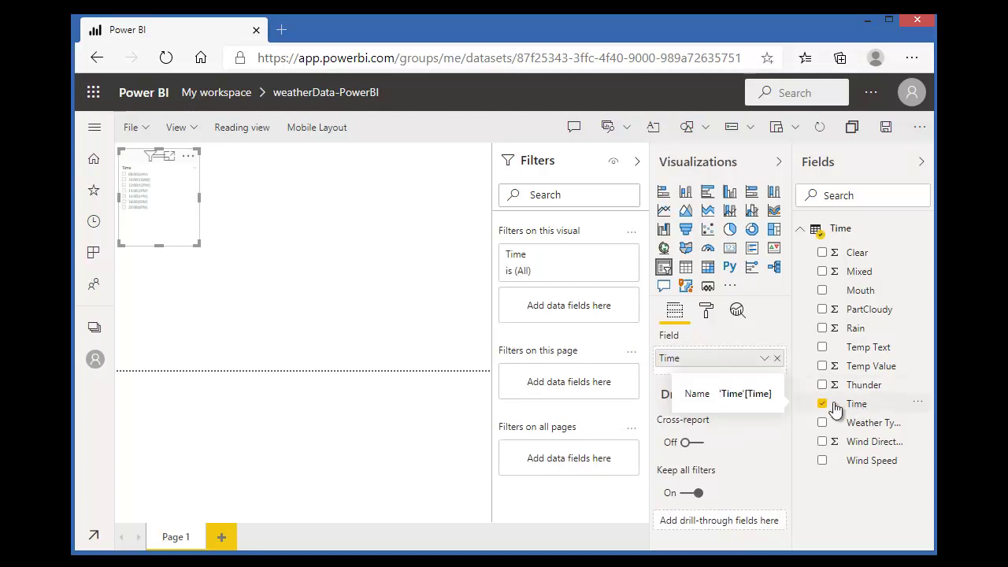
# - Add a page-level Time filter that requires single selection
pyautogui.moveTo(836, 407); pyautogui.dragTo(571, 382)
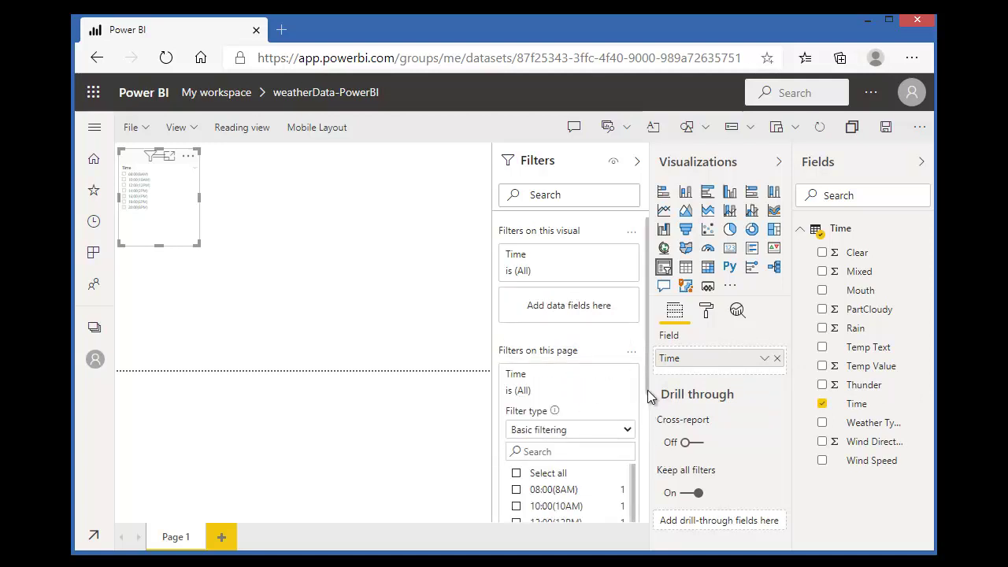
pyautogui.moveTo(647, 390); pyautogui.dragTo(643, 491)
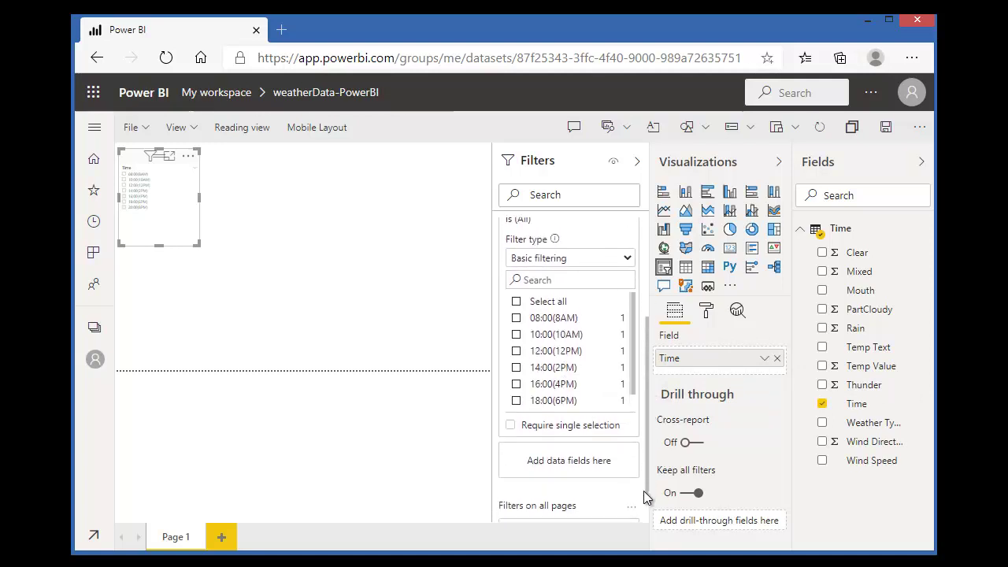
pyautogui.click(510, 428)
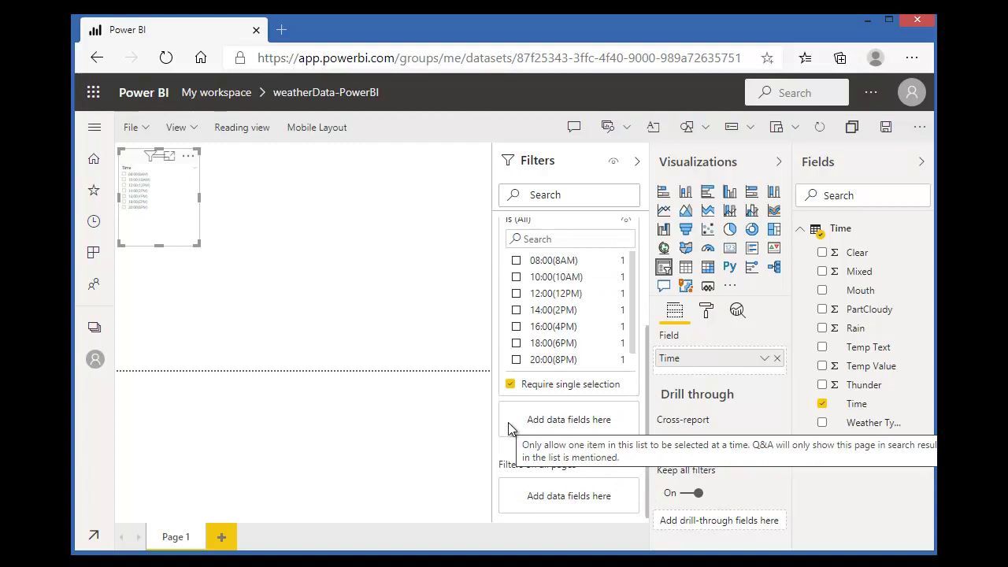
pyautogui.click(707, 311)
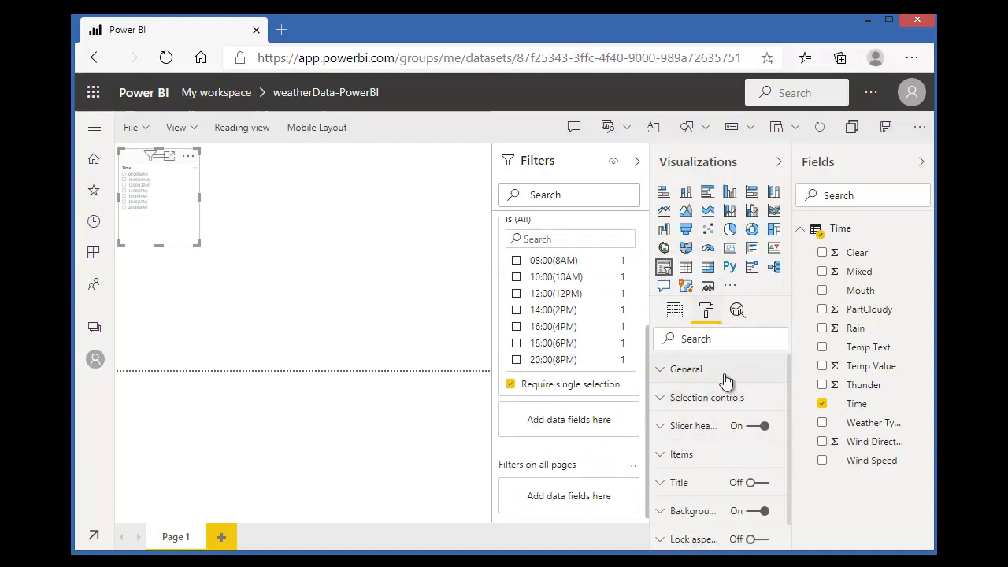
pyautogui.click(601, 91)
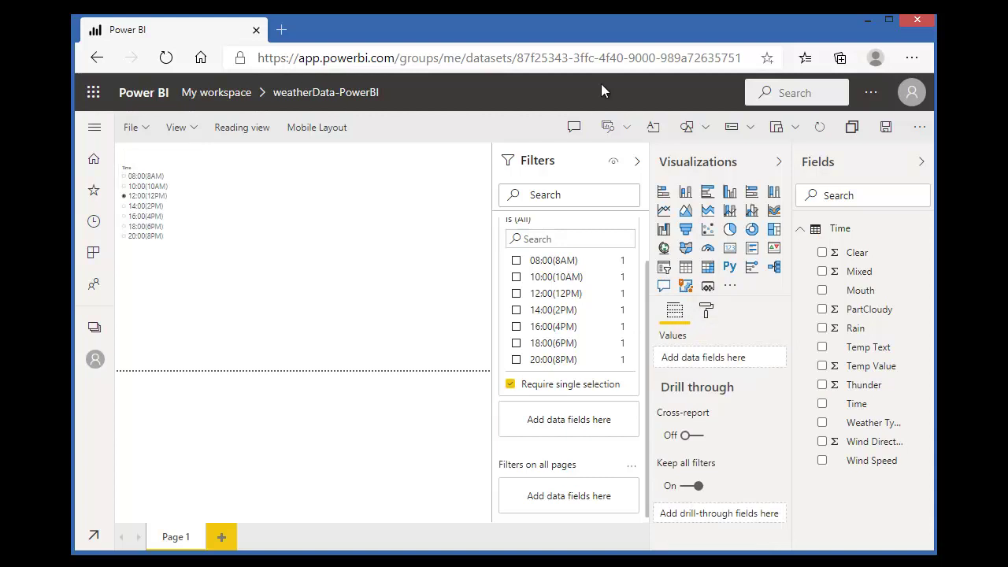
# - Import the WeatherApp custom visual file from the Weather2-powerBI dist folder, accepting the caution
pyautogui.click(731, 289)
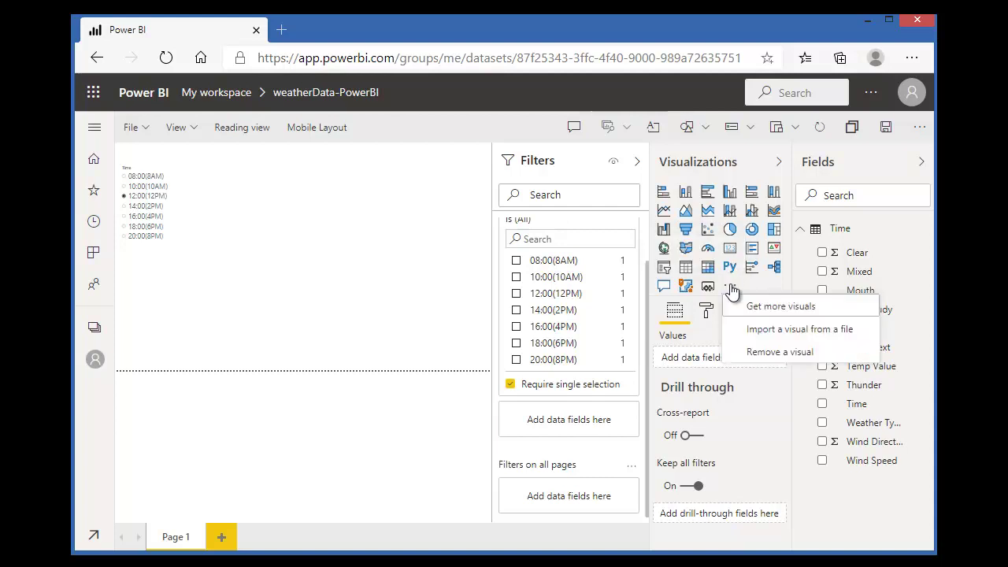
pyautogui.click(754, 330)
pyautogui.click(700, 376)
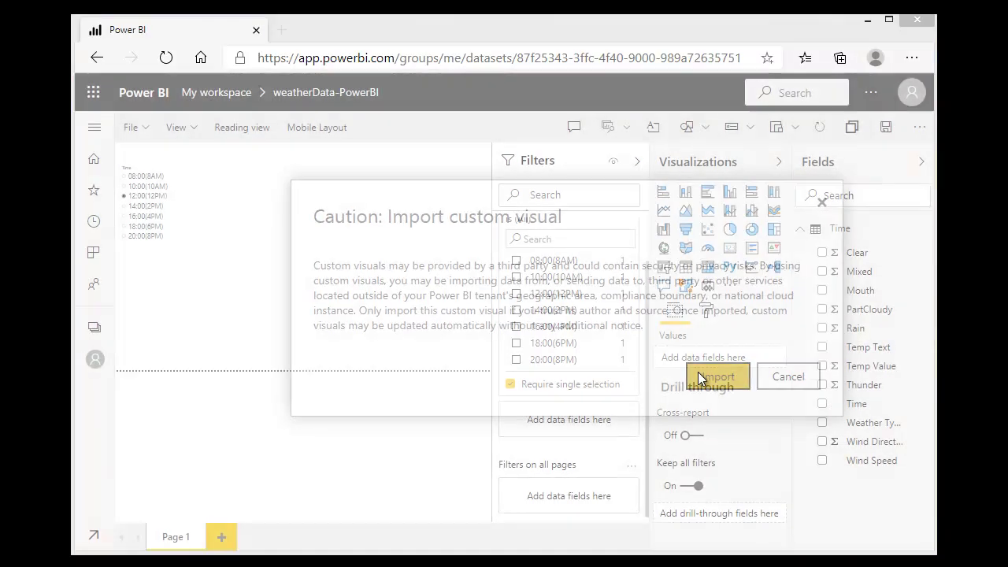
pyautogui.click(620, 236)
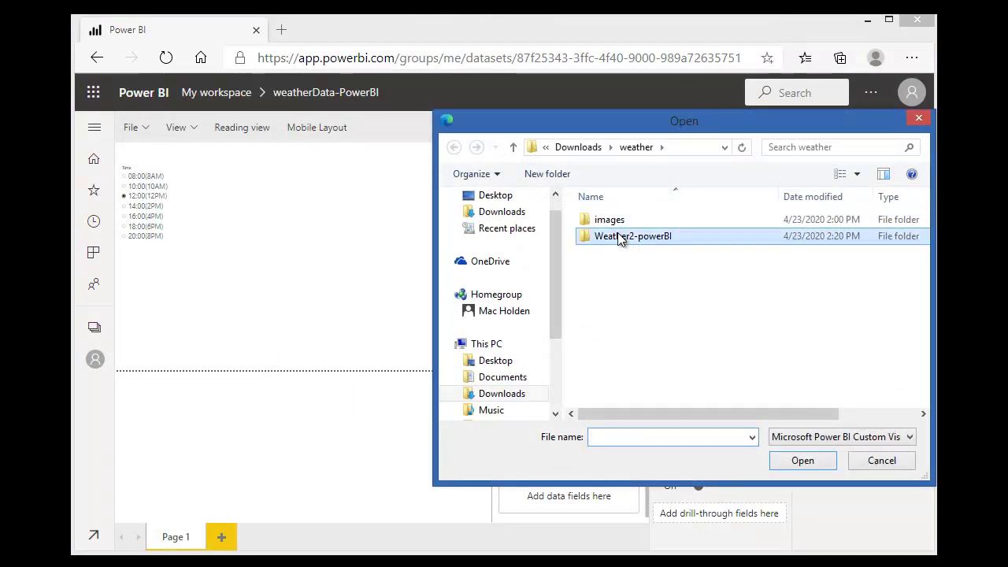
pyautogui.doubleClick(620, 237)
pyautogui.moveTo(631, 126); pyautogui.dragTo(422, 96)
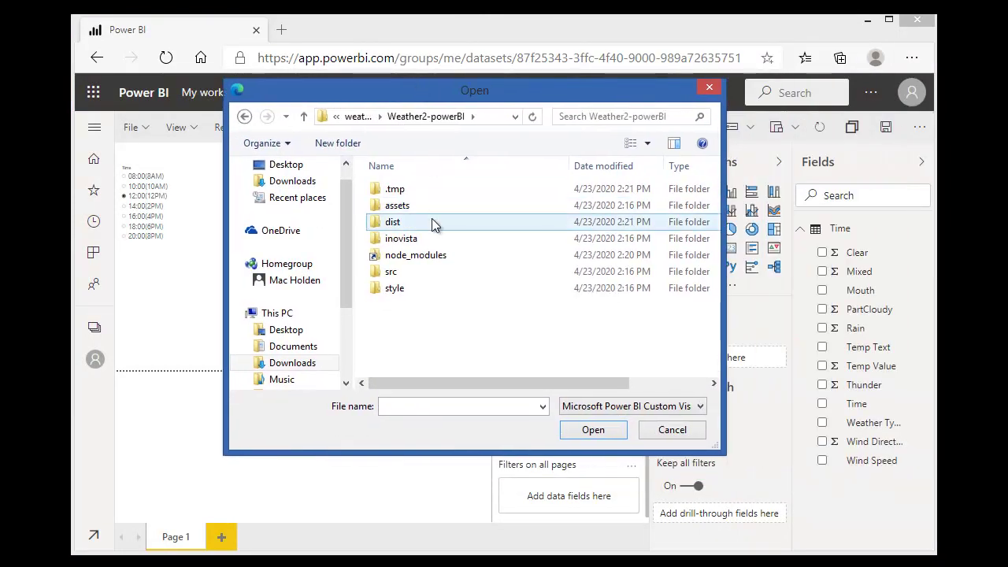
pyautogui.doubleClick(398, 224)
pyautogui.click(426, 190)
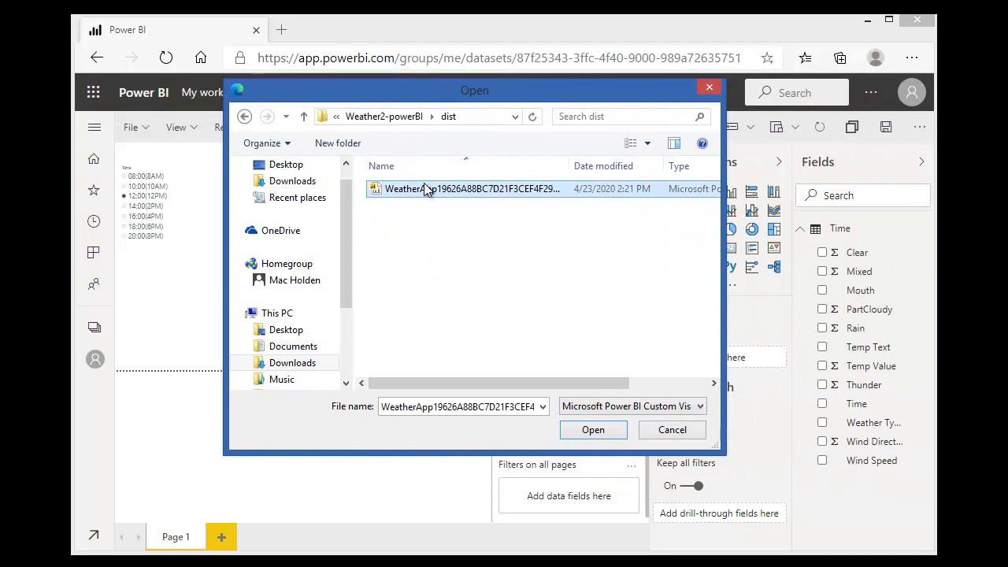
pyautogui.doubleClick(426, 189)
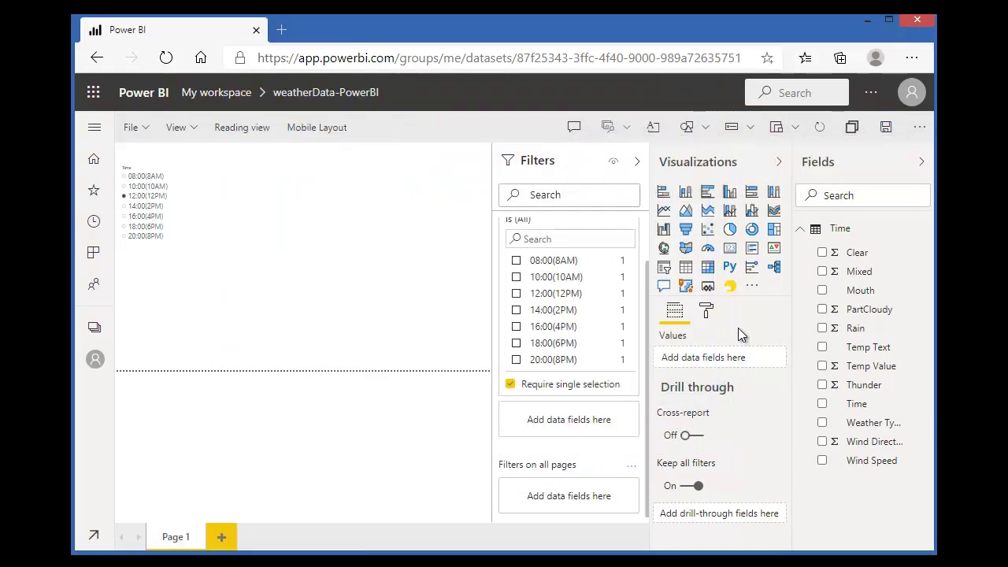
# - Place the WeatherApp visual higher on the page, enlarge it to about 290×200, and feed Wind Speed into wind_speed
pyautogui.click(730, 288)
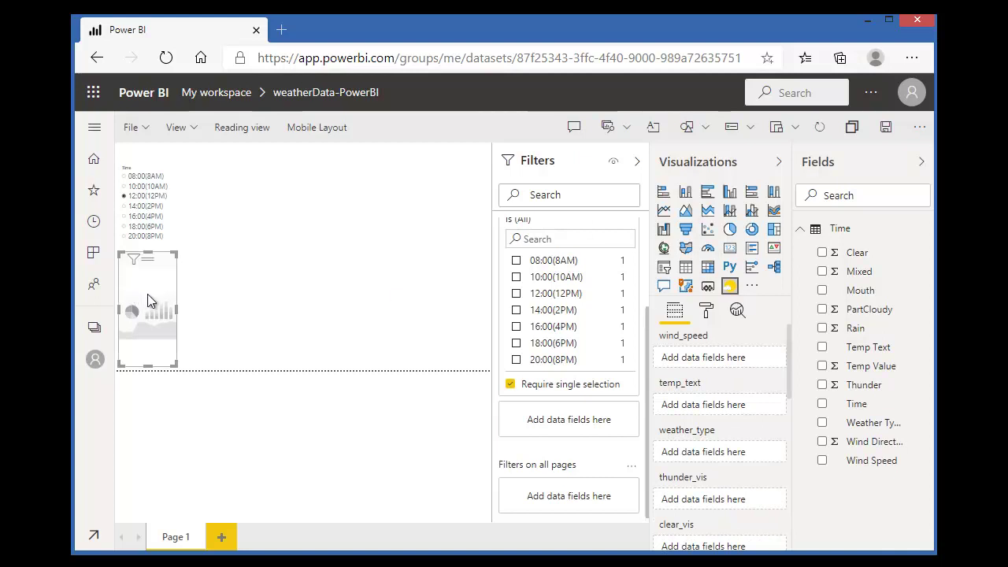
pyautogui.moveTo(147, 294); pyautogui.dragTo(269, 182)
pyautogui.moveTo(266, 279); pyautogui.dragTo(439, 334)
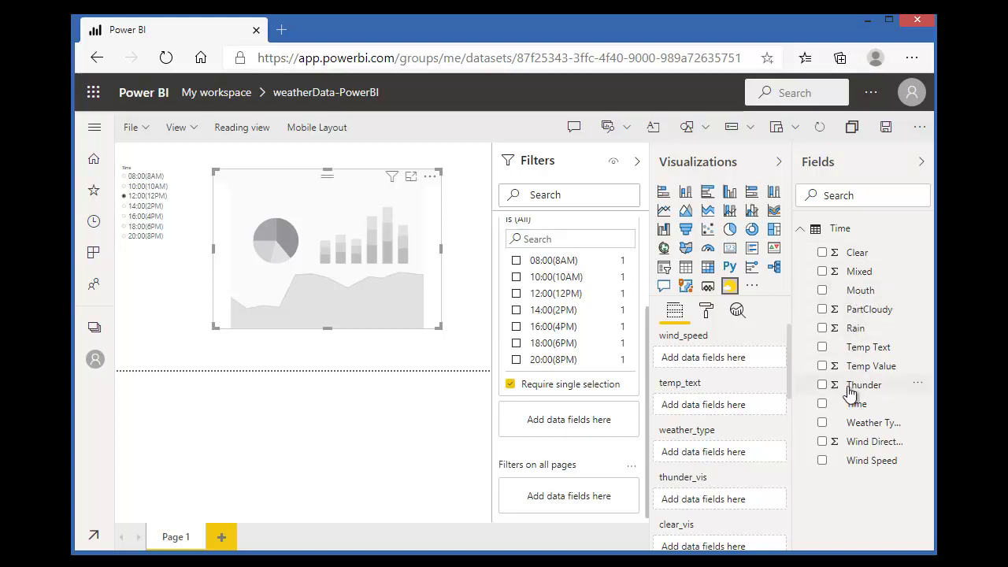
pyautogui.moveTo(865, 466); pyautogui.dragTo(710, 359)
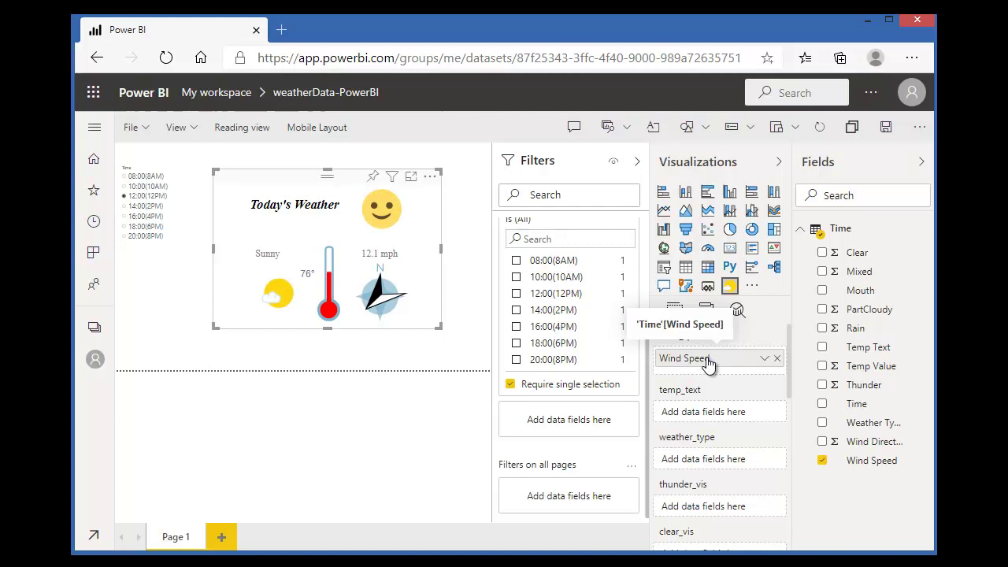
pyautogui.click(149, 416)
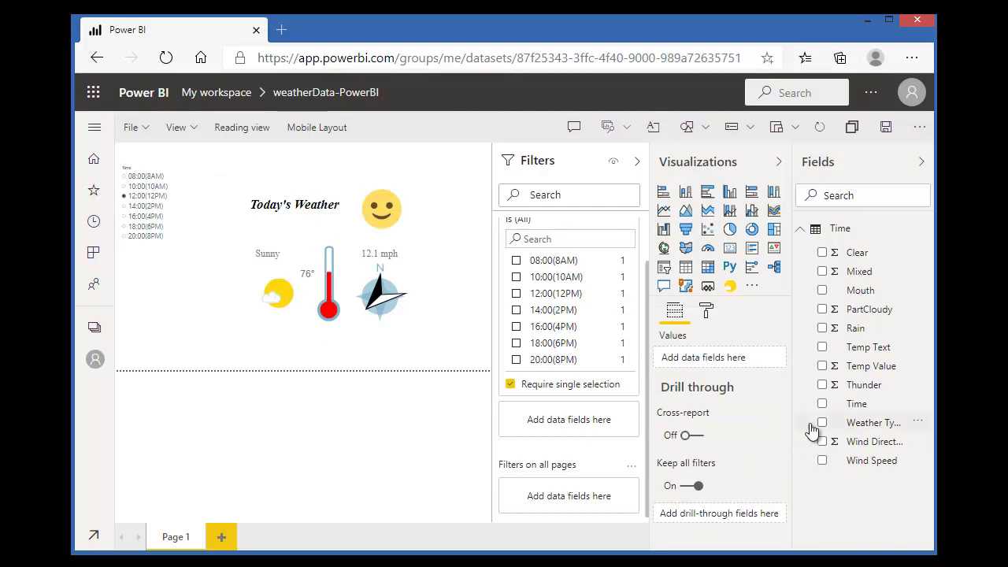
# - Turn off Allow Animation in the weather visual's Run Animation format settings
pyautogui.click(707, 312)
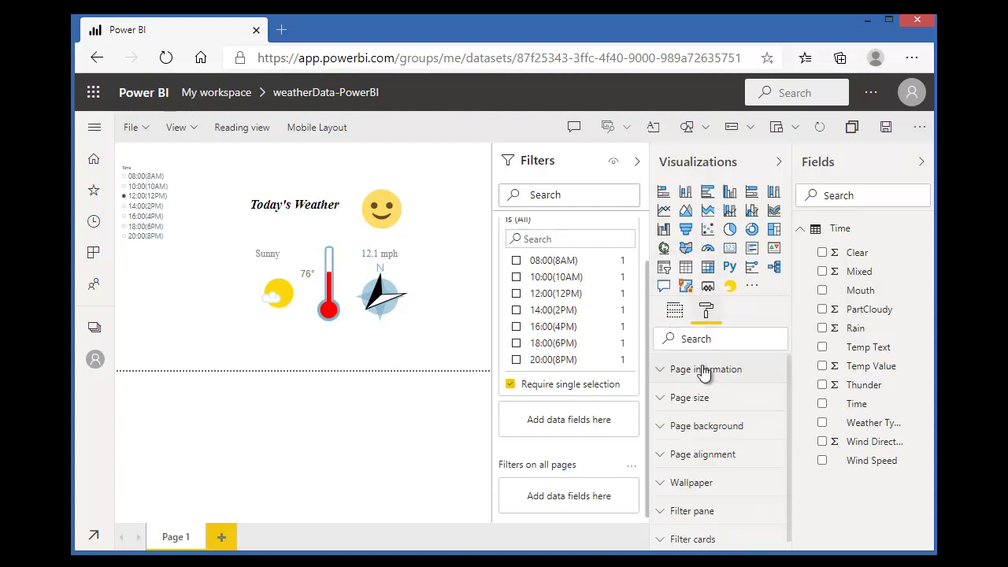
pyautogui.click(423, 231)
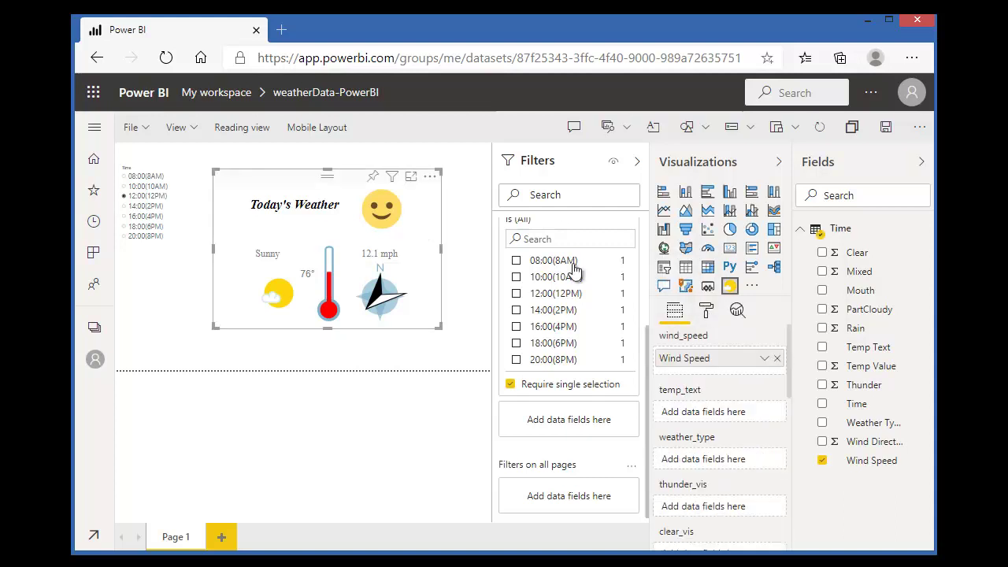
pyautogui.click(708, 310)
pyautogui.click(703, 369)
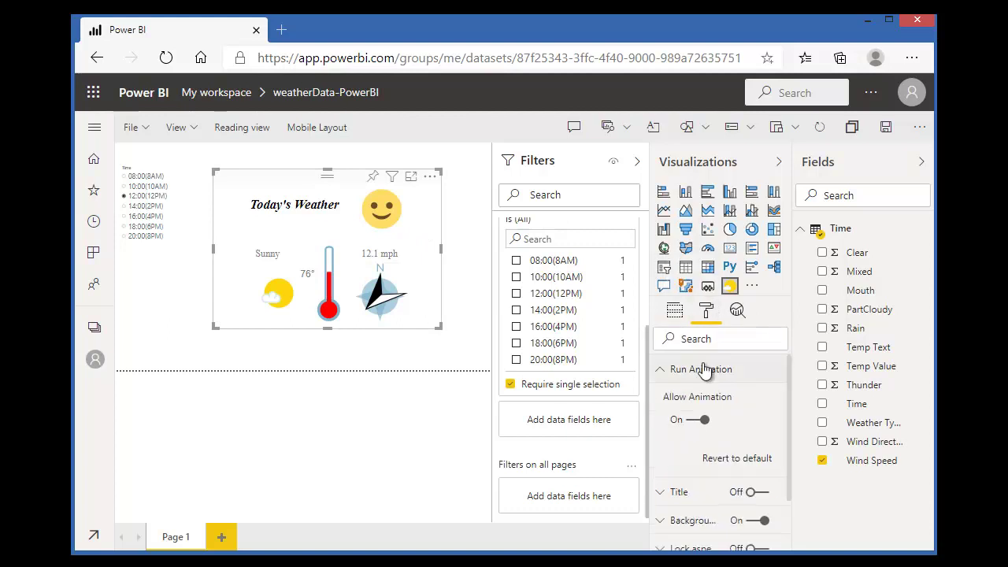
pyautogui.click(676, 421)
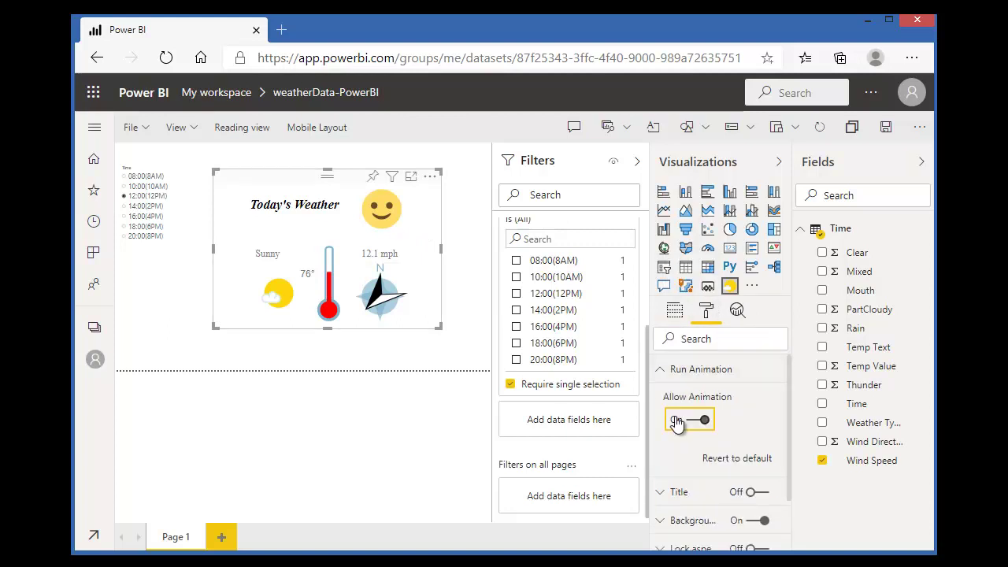
pyautogui.click(676, 420)
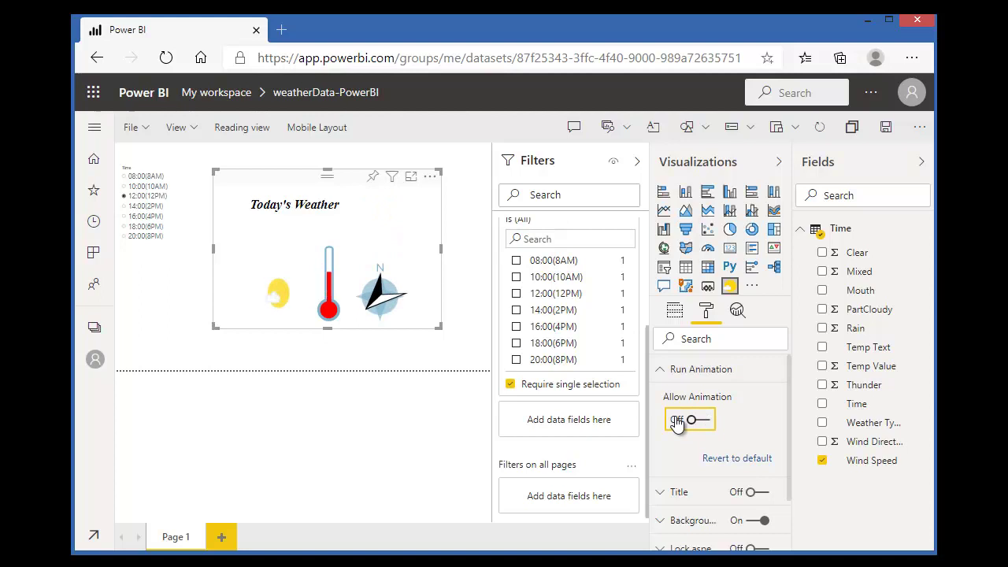
# - Fill the remaining weather field wells, then switch Allow Animation back on
pyautogui.click(674, 312)
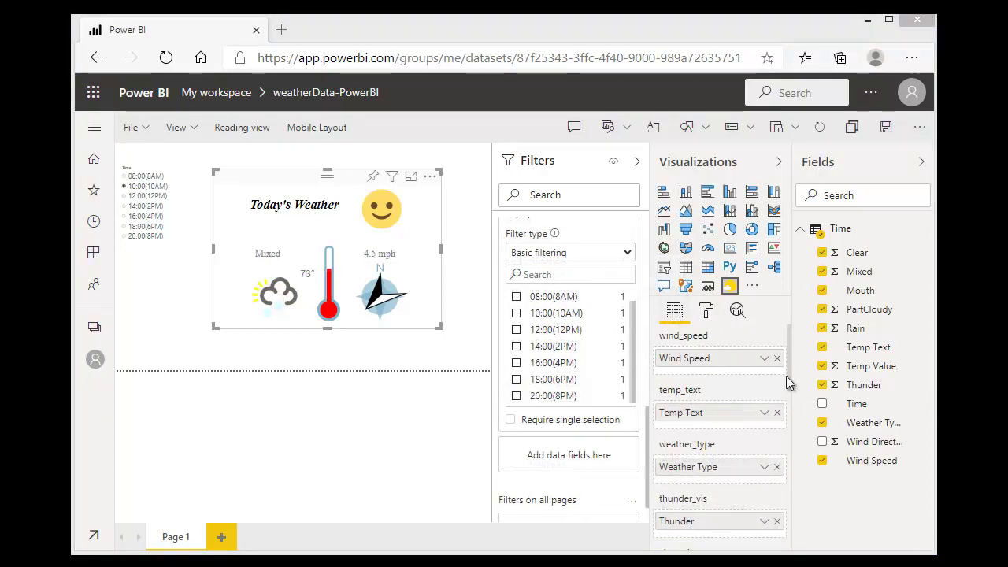
pyautogui.click(708, 312)
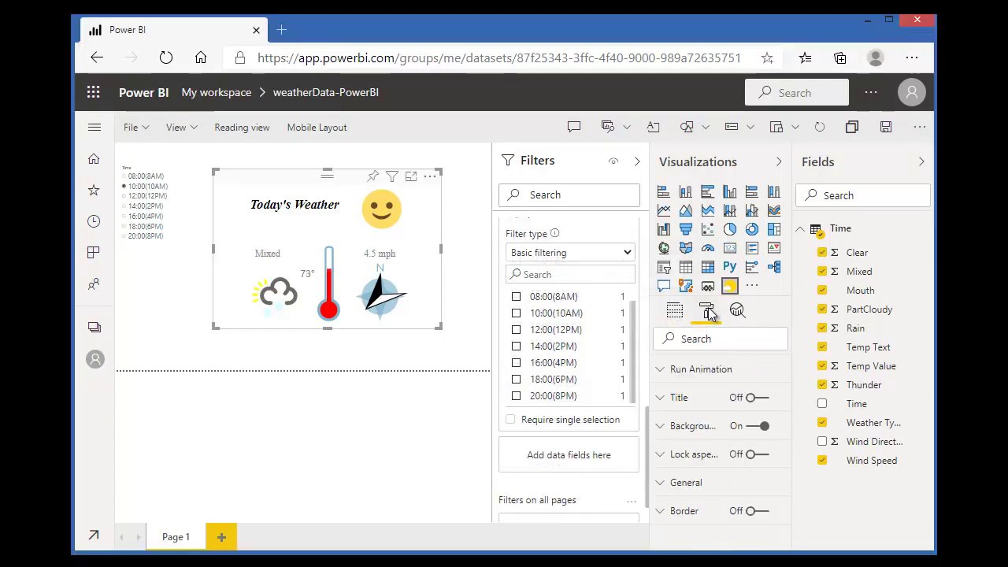
pyautogui.click(713, 370)
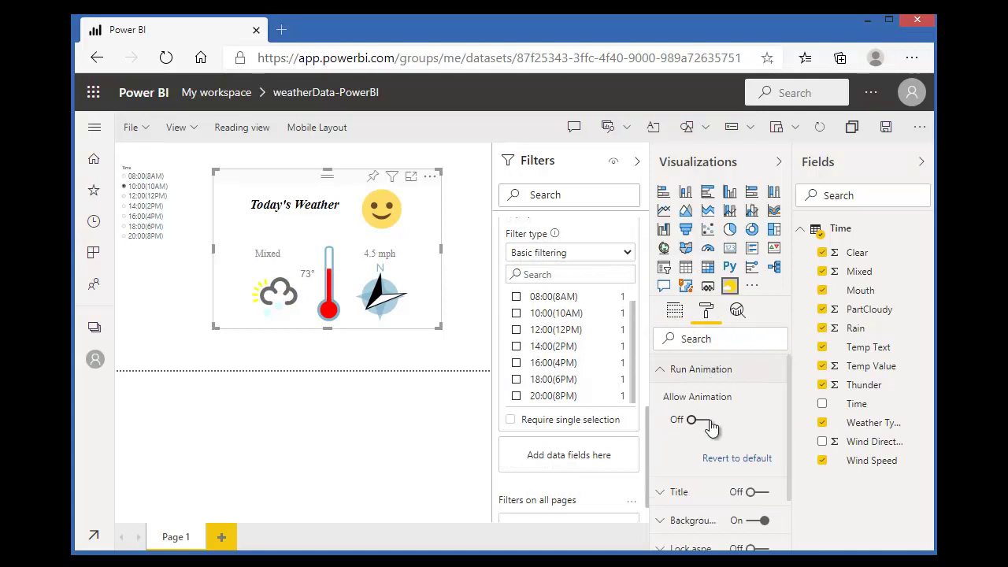
pyautogui.click(709, 425)
# - Collapse the Filters pane and pick 14:00(2PM), then 20:00(8PM) in the Time slicer
pyautogui.click(637, 161)
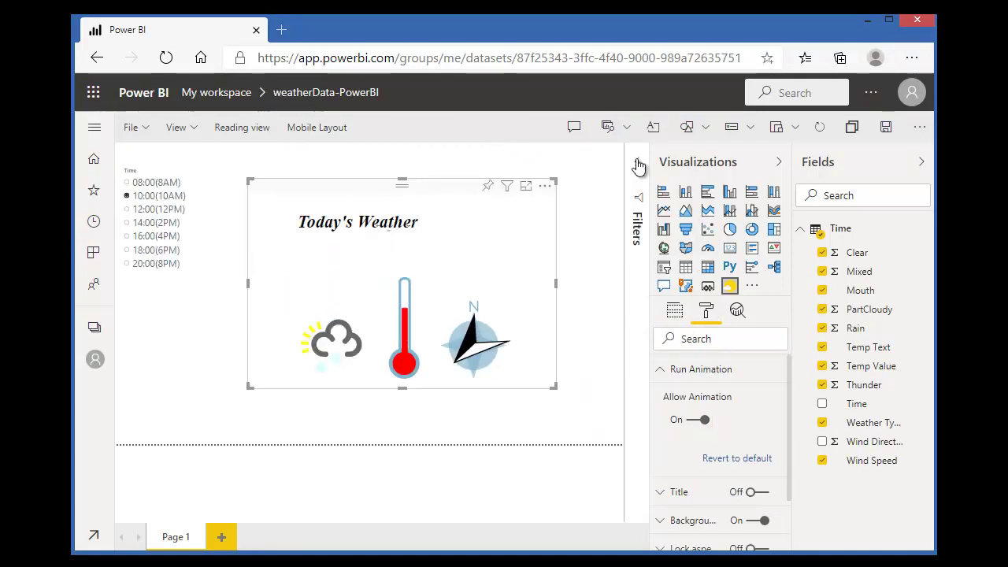
pyautogui.click(130, 224)
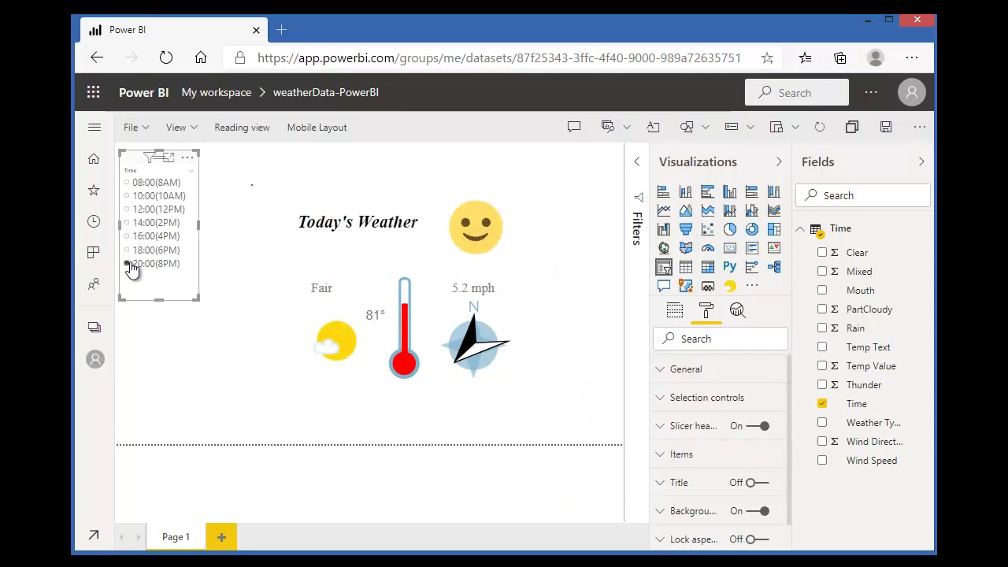
pyautogui.click(129, 265)
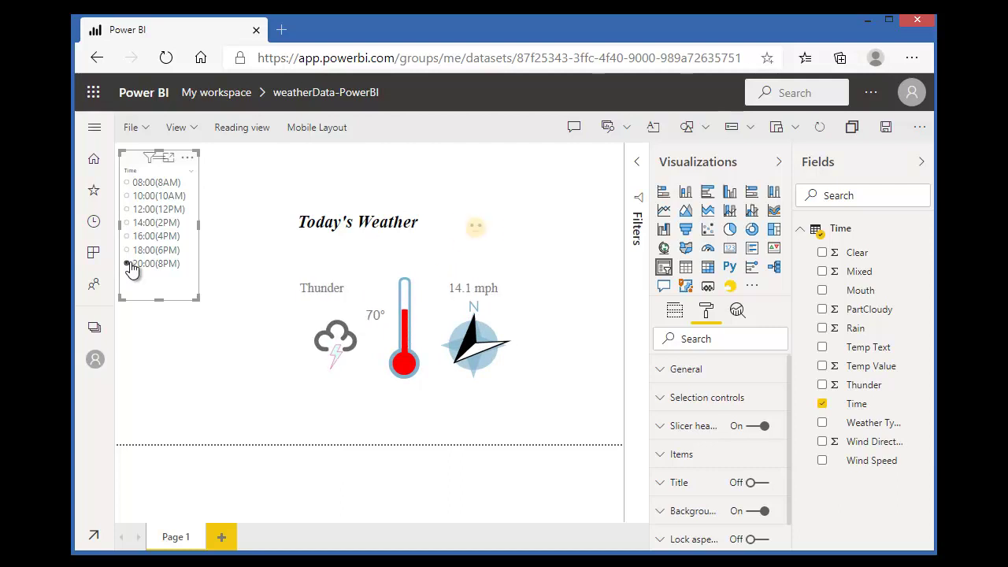